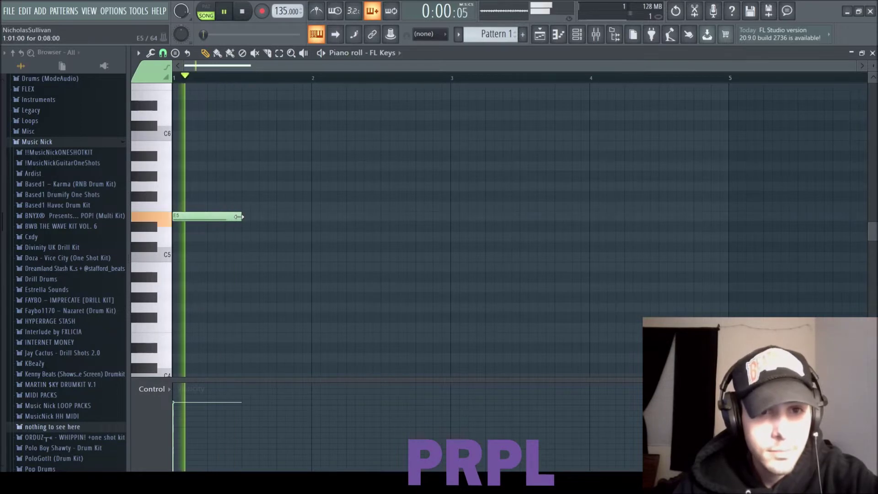
- Add short D5, G5 and C5 notes one after another following the E5 note in bar 1
key("space")
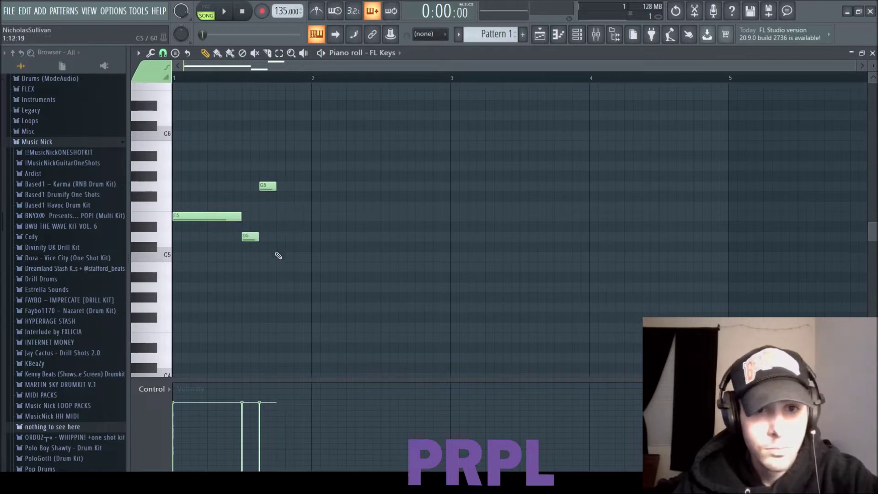
right_click(299, 216)
key("space")
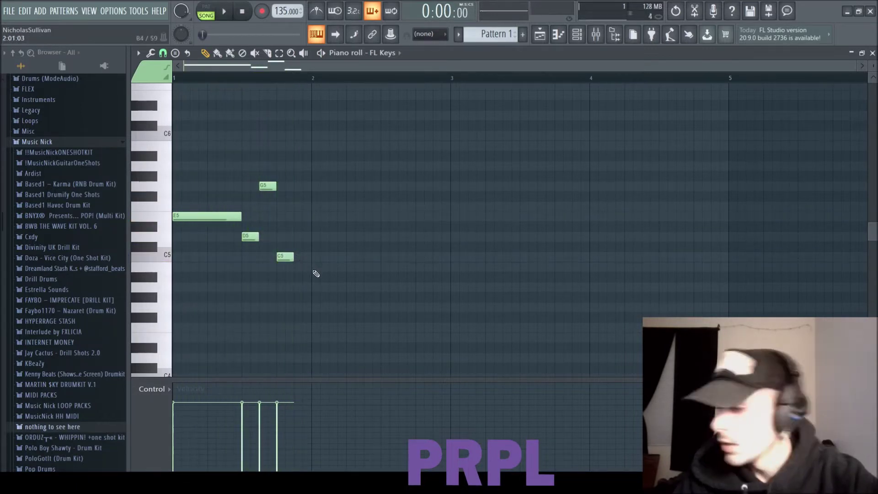
- Shift the three short notes so they end with bar 1 and lengthen the E5 note to meet them
left_click_drag(295, 224, 264, 184)
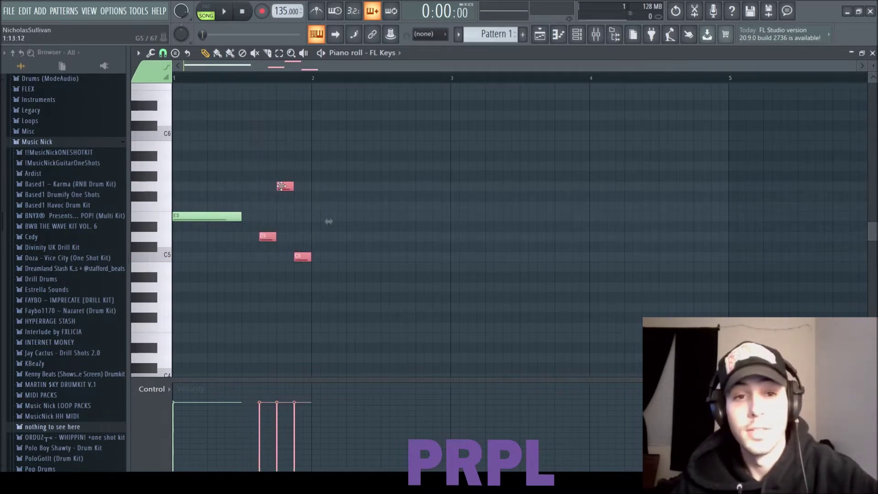
left_click(252, 215)
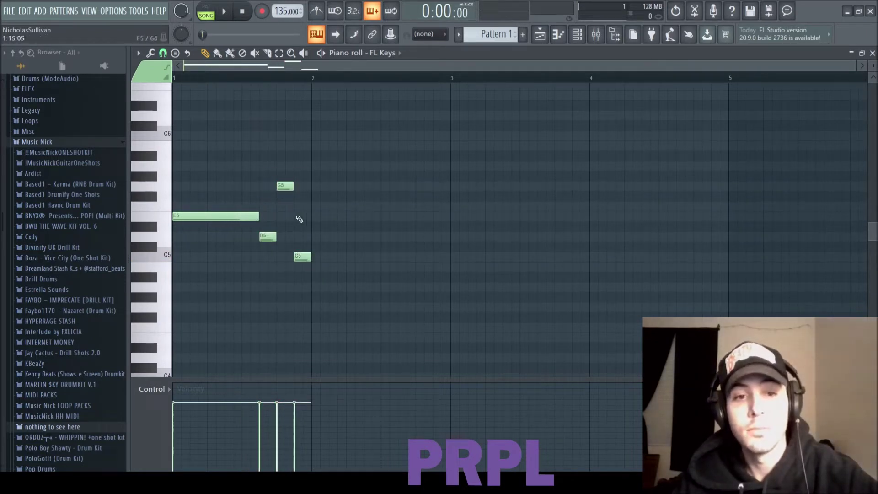
key("space")
- Duplicate the one-bar phrase into bars 2 and 3
key("ctrl+b")
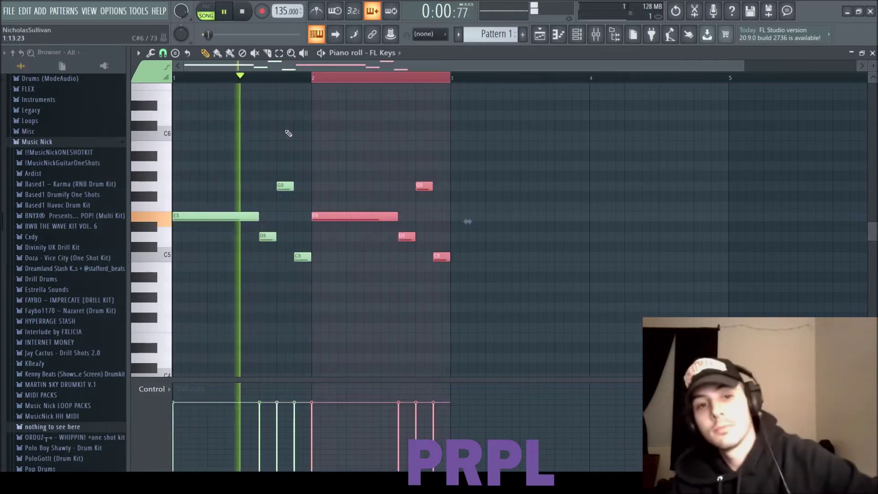
left_click(499, 149, "ctrl")
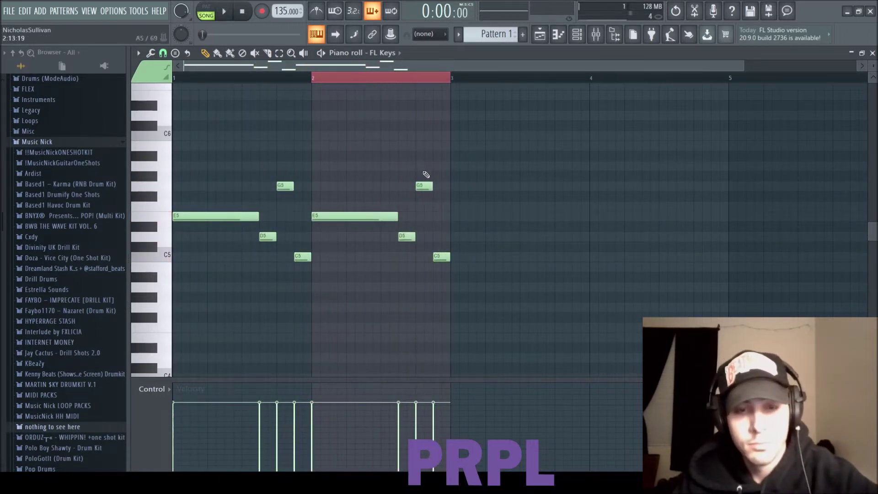
key("ctrl+b")
key("space")
scroll(517, 145, "down", 1)
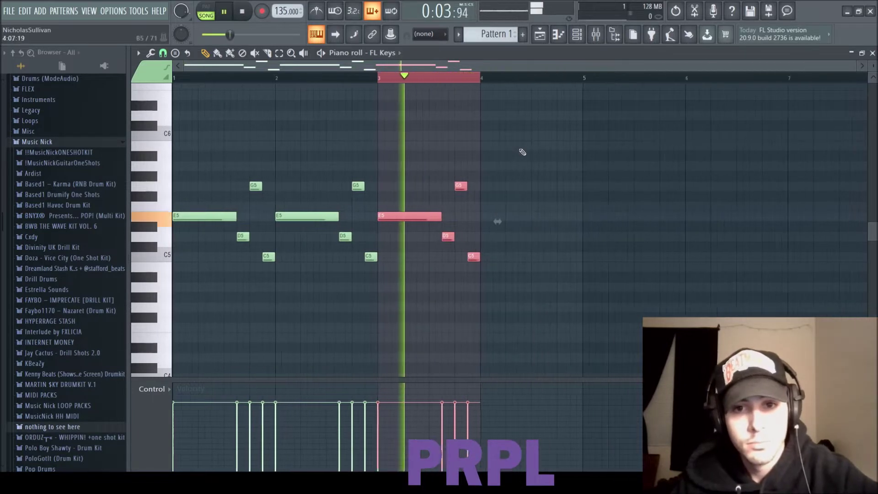
left_click(511, 167, "ctrl")
- Add a one-beat A5 note followed by a one-beat G5 note at the start of bar 4
key("space")
double_click(473, 79)
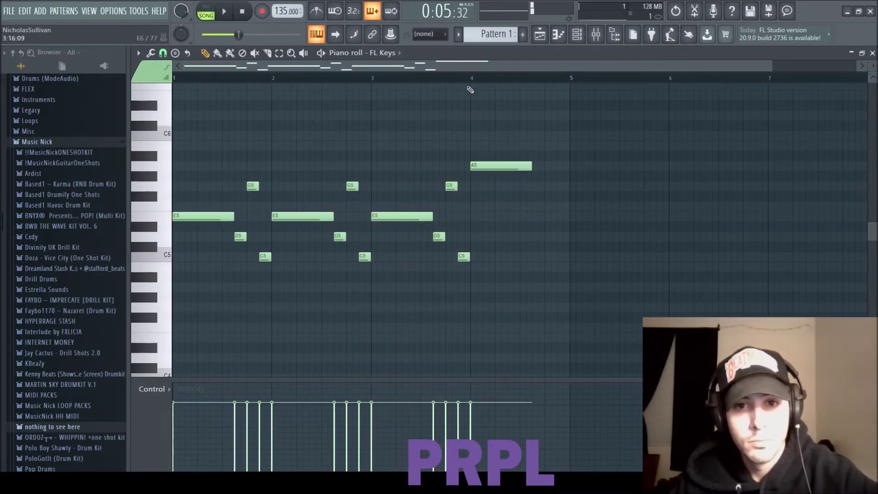
key("space")
key("space")
key("space")
left_click_drag(498, 170, 495, 169)
left_click(498, 186)
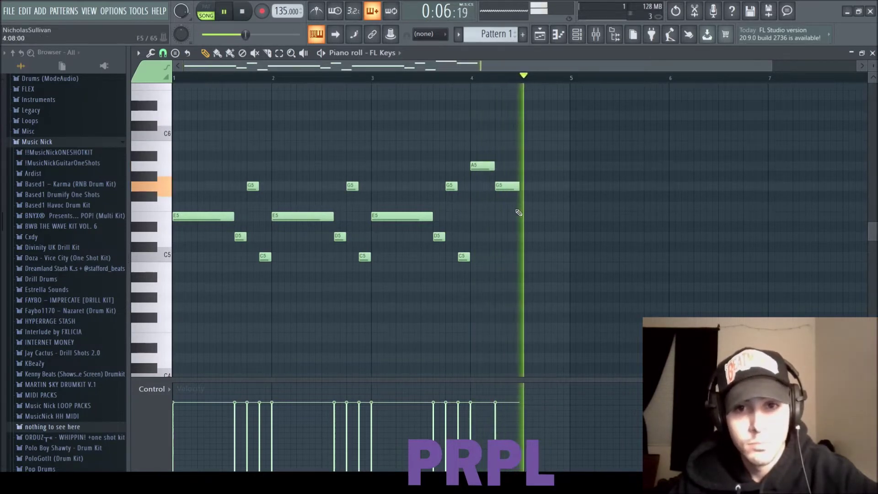
- Add a descending run of F5, E5, D5 and C5 notes in the second half of bar 4
left_click(524, 206)
left_click(535, 217)
key("space")
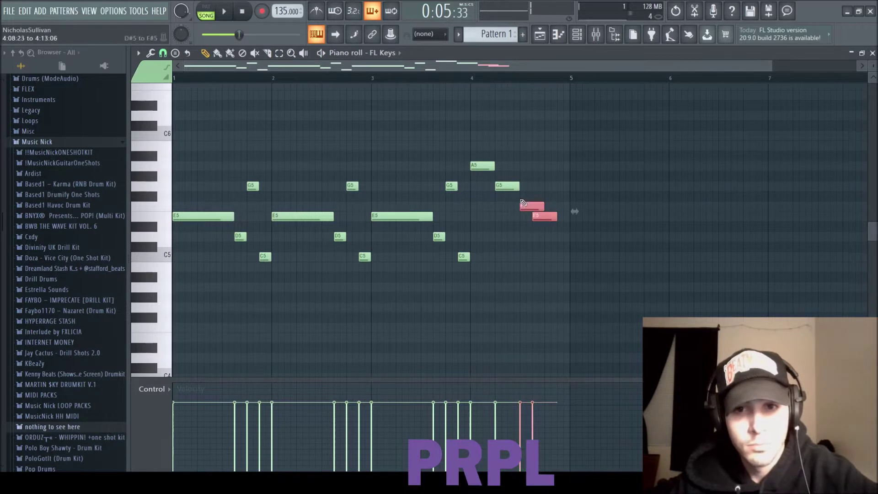
key("space")
left_click_drag(543, 206, 524, 206)
left_click(542, 202)
left_click(548, 237)
key("space")
left_click(554, 257)
key("space")
- Make the four descending notes half a beat long each, following without gaps up to the end of bar 4
left_click_drag(566, 259, 520, 201)
key("ctrl+l")
key("space")
key("space")
left_click(568, 198, "ctrl")
left_click_drag(554, 257, 558, 237)
left_click(572, 257, "ctrl")
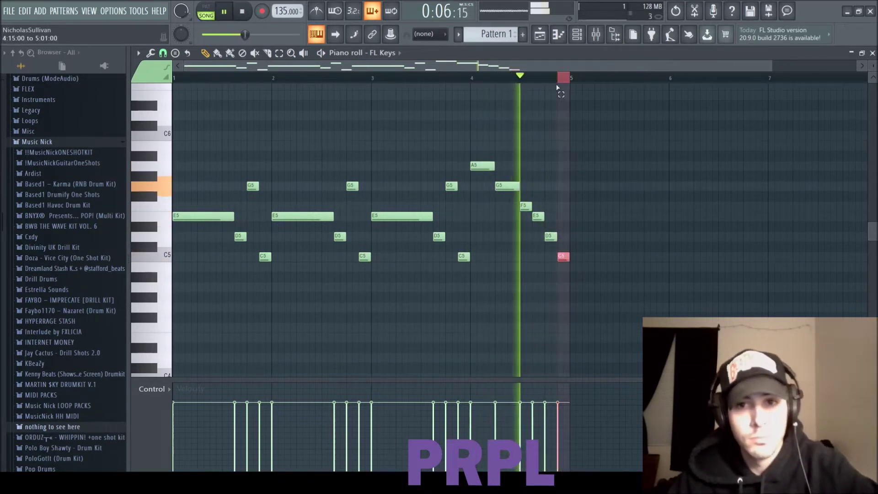
- Duplicate the four-bar melody into bars 5 to 8 and lower the copy's three long notes to B4
key("ctrl+b")
left_click(390, 175, "ctrl")
left_click_drag(562, 211, 415, 268)
key("space")
key("space")
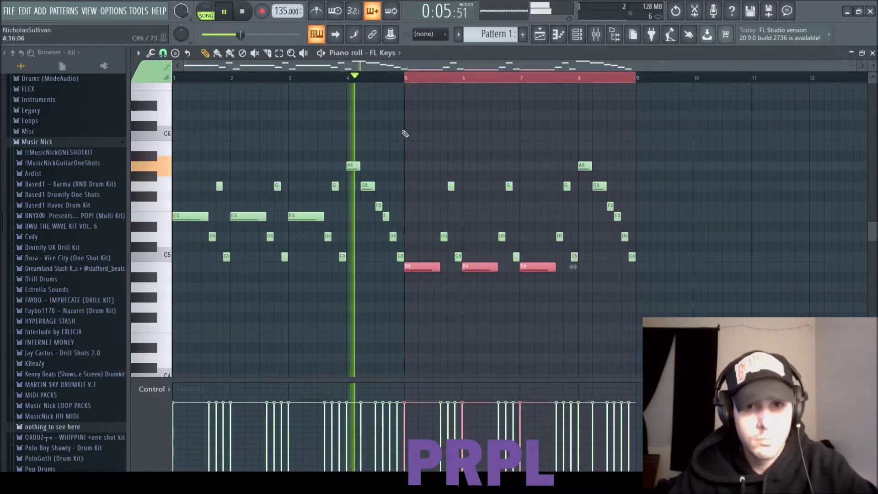
left_click(430, 160, "ctrl")
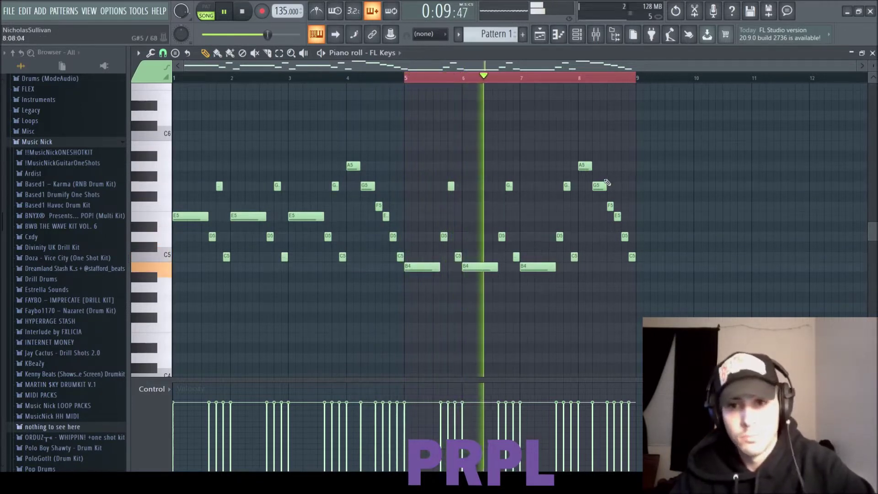
- Lower the A5 and G5 notes in bar 8 by one octave
left_click_drag(573, 155, 619, 185)
key("ctrl+Down")
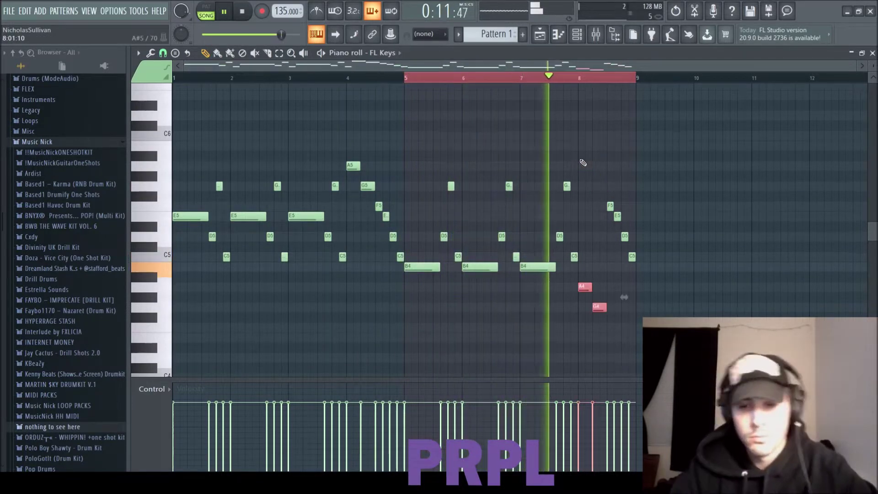
right_click(594, 336)
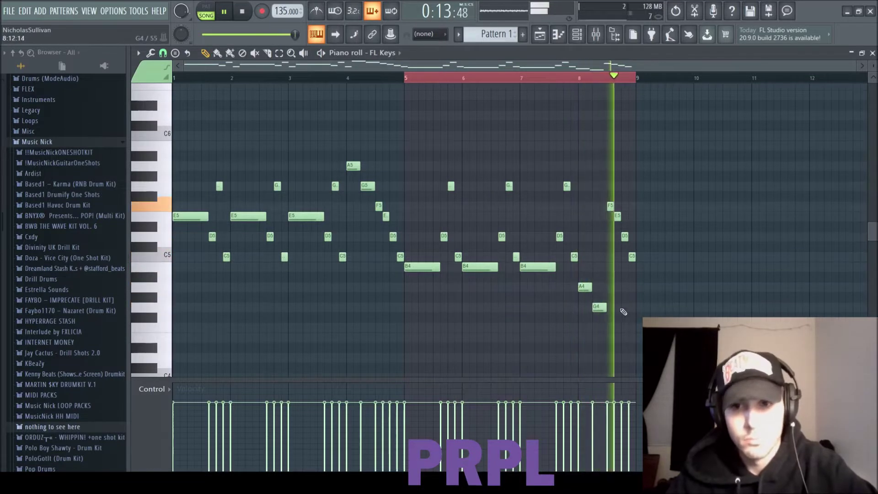
key("space")
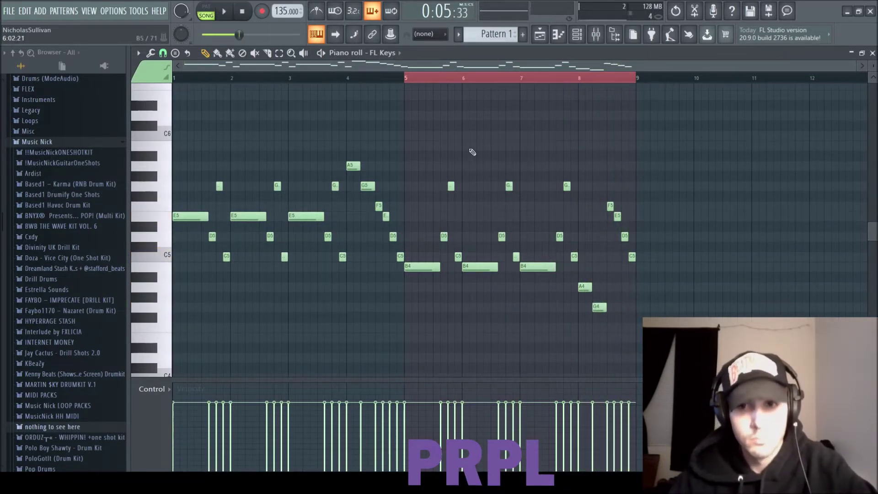
- Clear the time selection and play the melody from the start
left_click(176, 77)
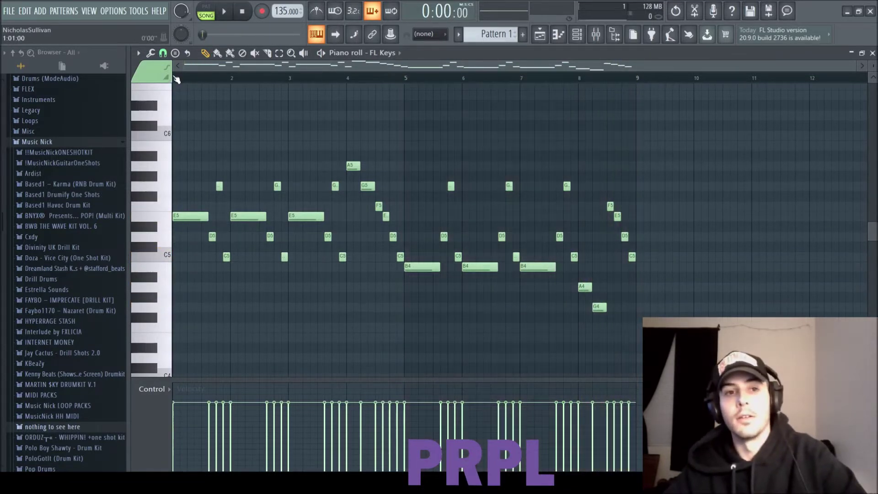
key("space")
scroll(276, 332, "down", 1)
left_click(245, 7)
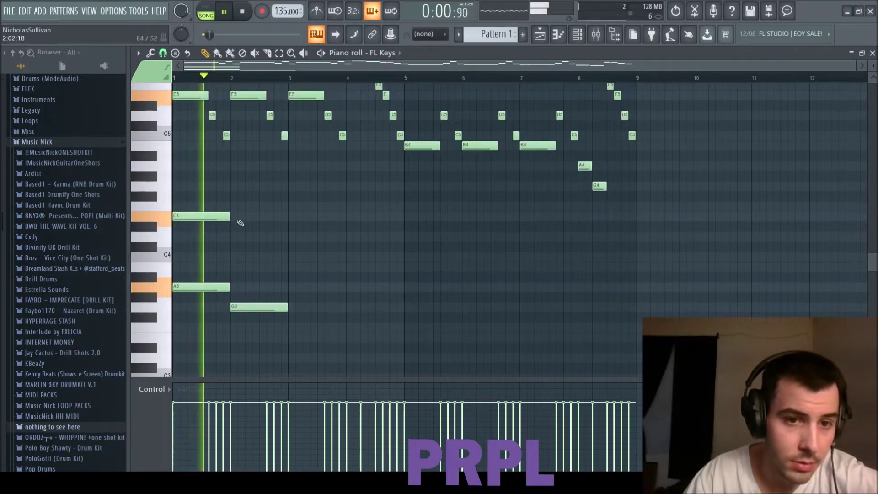
- Add whole-bar chord notes: E4 in bar 2, E3 and E4 in bar 3, and D4 and G3 in bar 4
left_click(291, 337)
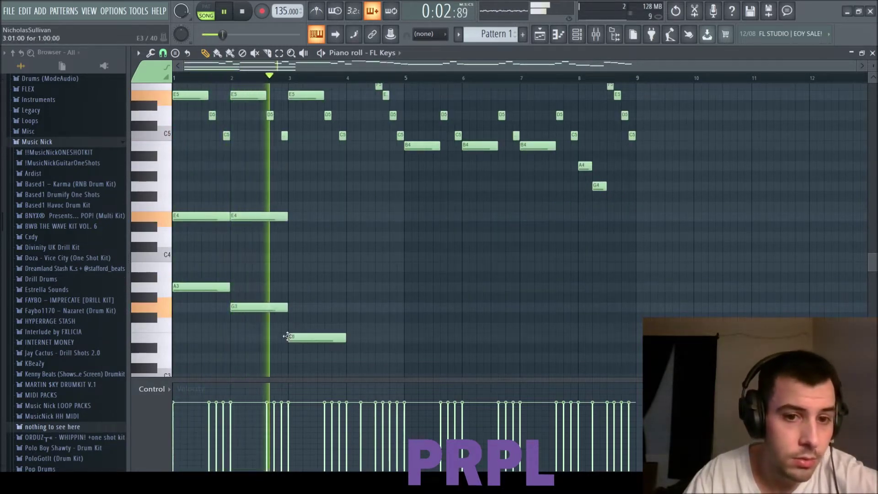
left_click(292, 216)
left_click(355, 237)
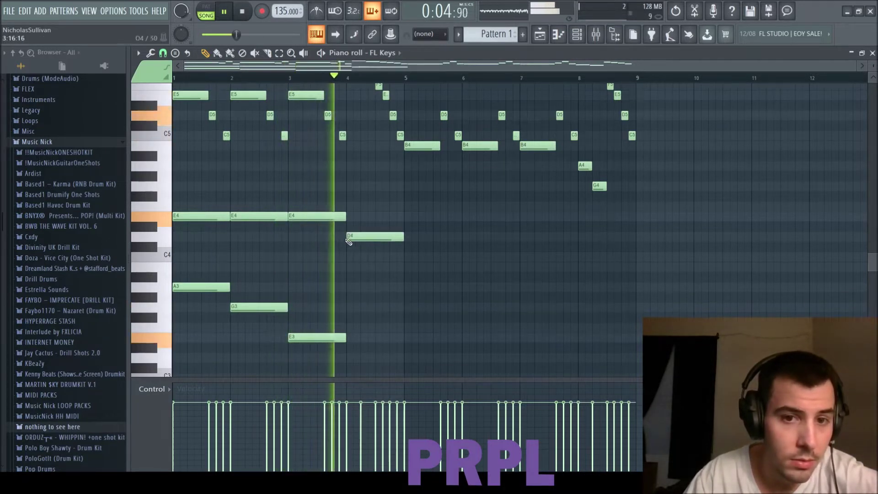
left_click(360, 267)
key("space")
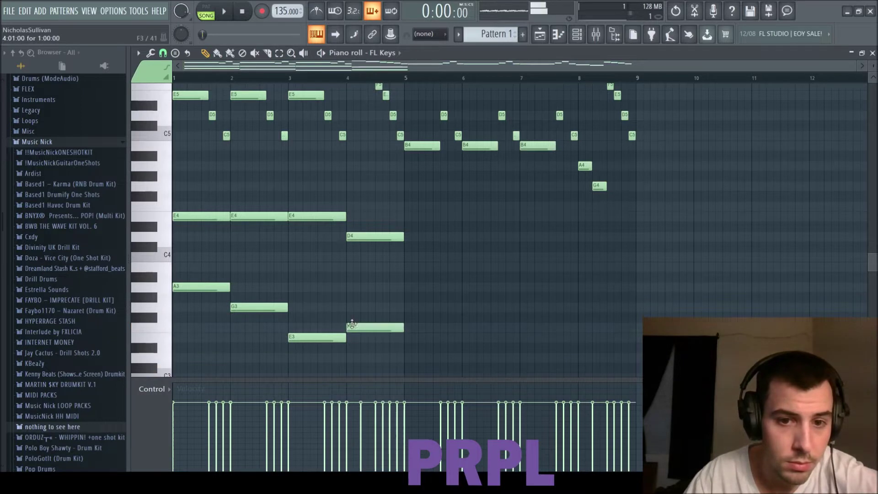
left_click(347, 77)
key("space")
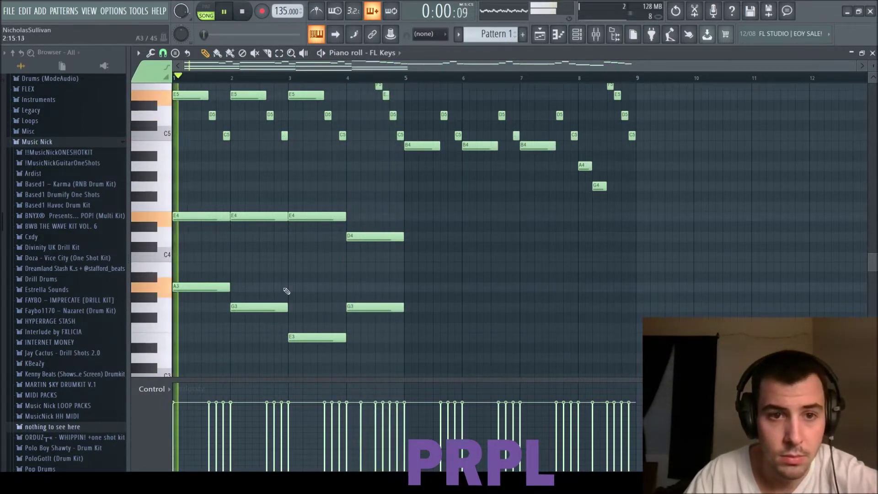
scroll(300, 321, "up", 5)
scroll(300, 334, "down", 5)
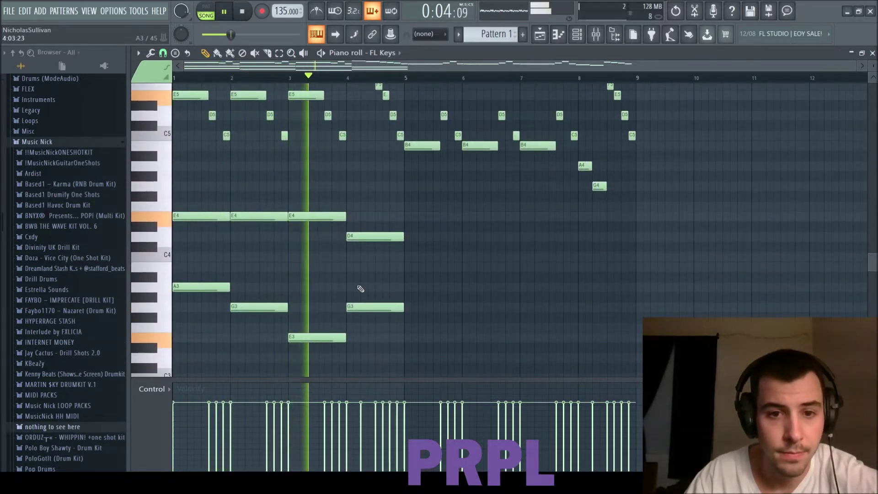
- Try splitting bar 4's chord in two, testing A3, B3, E4 and G4 as notes for the second half
left_click(377, 267)
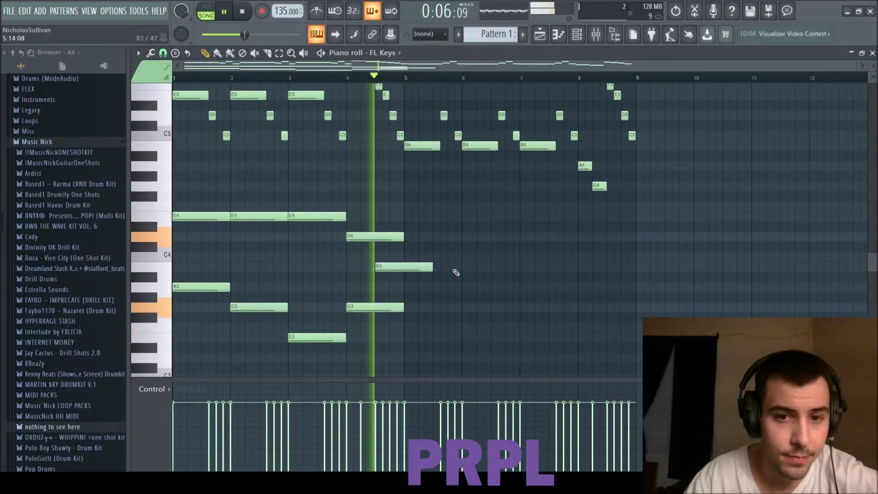
key("space")
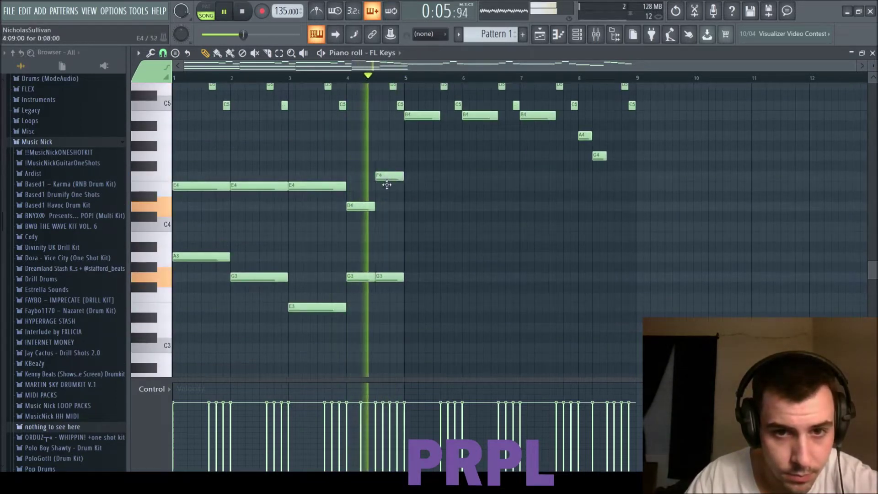
left_click_drag(384, 177, 384, 186)
left_click_drag(392, 286, 392, 266)
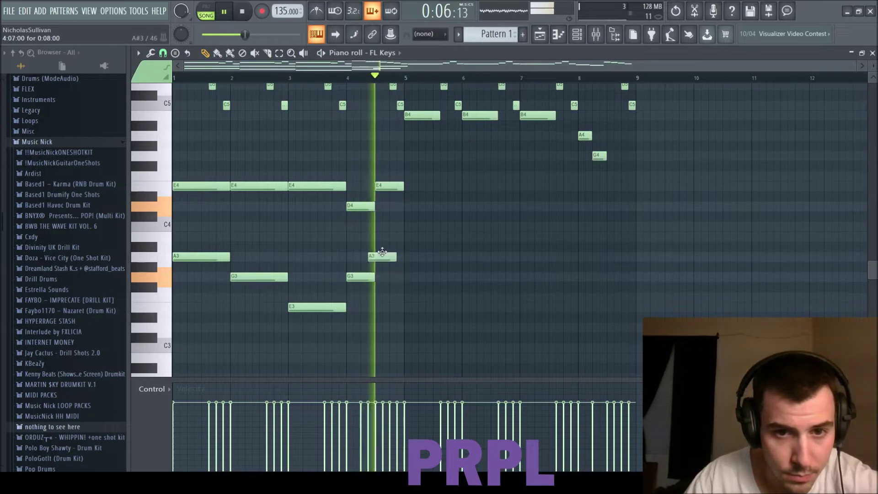
left_click_drag(383, 186, 383, 153)
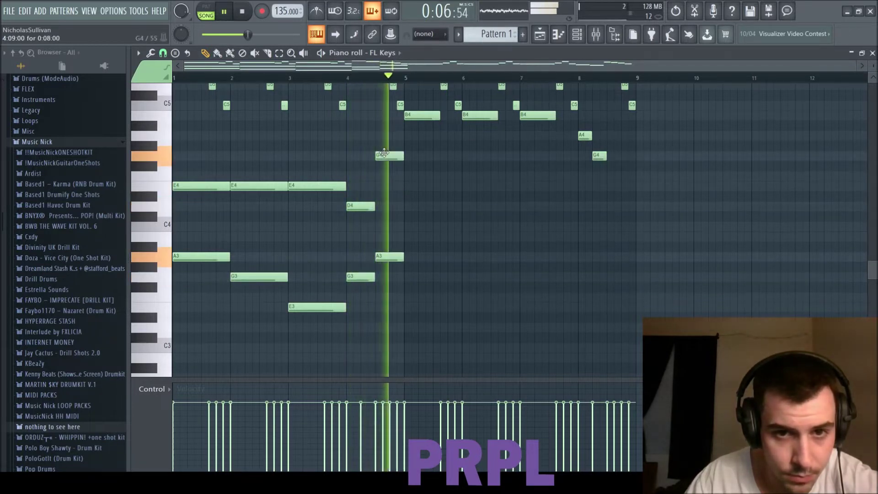
left_click(383, 237)
scroll(384, 238, "up", 2)
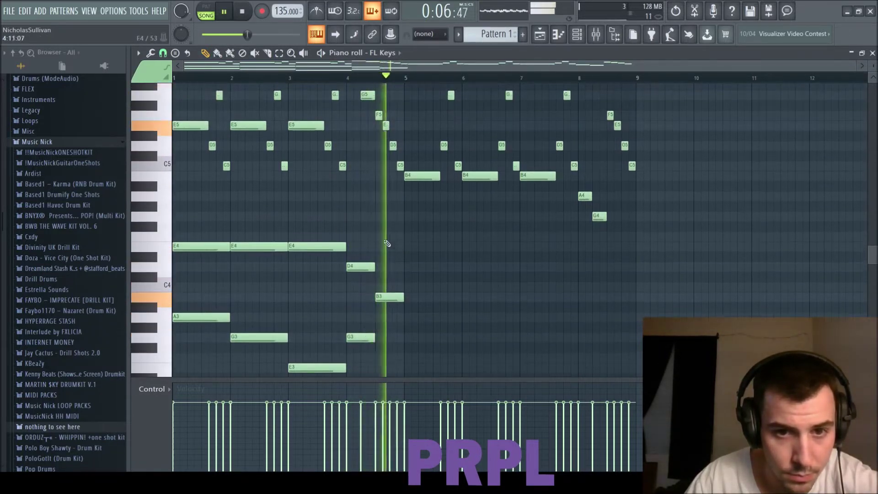
left_click(383, 217)
- Delete the trial notes in the second half of bar 4 and lengthen D4 and G3 to the full bar
right_click(400, 216)
key("space")
right_click(396, 297)
key("space")
left_click_drag(394, 349, 404, 272)
key("space")
scroll(404, 275, "down", 1)
scroll(405, 278, "down", 1)
key("space")
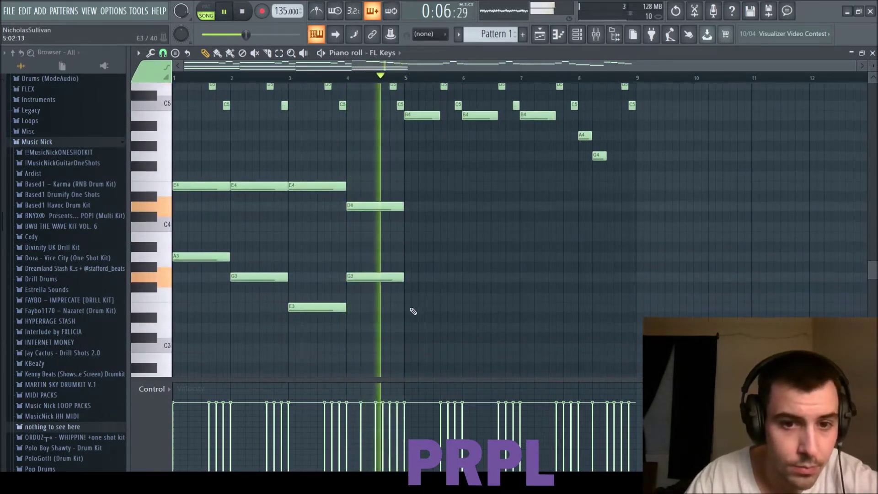
- Copy the chord notes of bars 1 to 4 into bars 5 to 8
key("space")
left_click_drag(429, 321, 437, 188)
key("space")
left_click(443, 227, "ctrl")
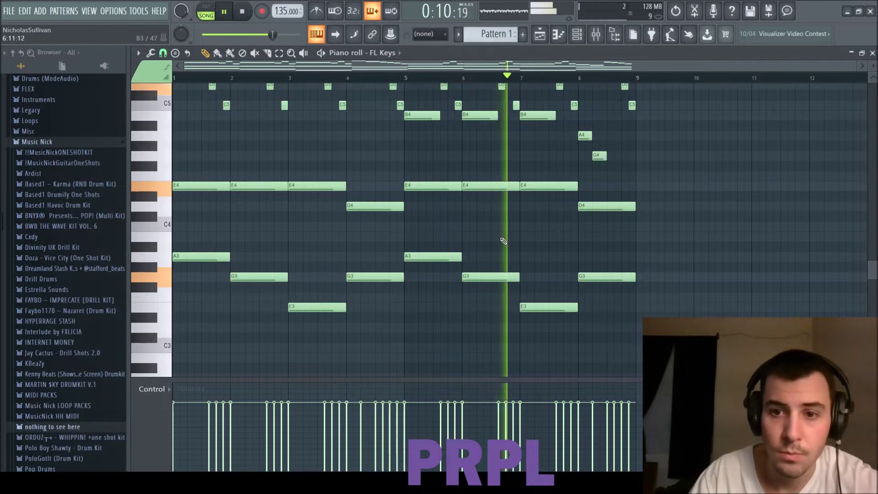
- Delete the second C4 note in bar 2 and lengthen the remaining C4 to the end of the bar
scroll(500, 245, "up", 3)
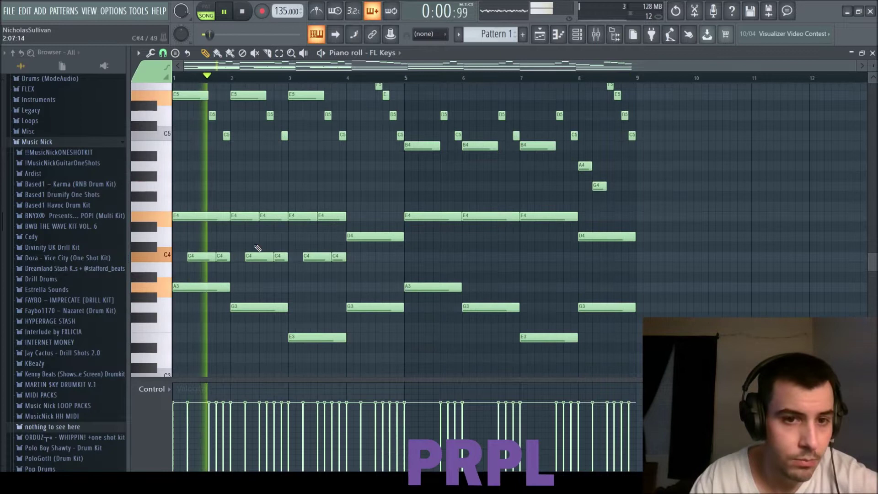
right_click(279, 257)
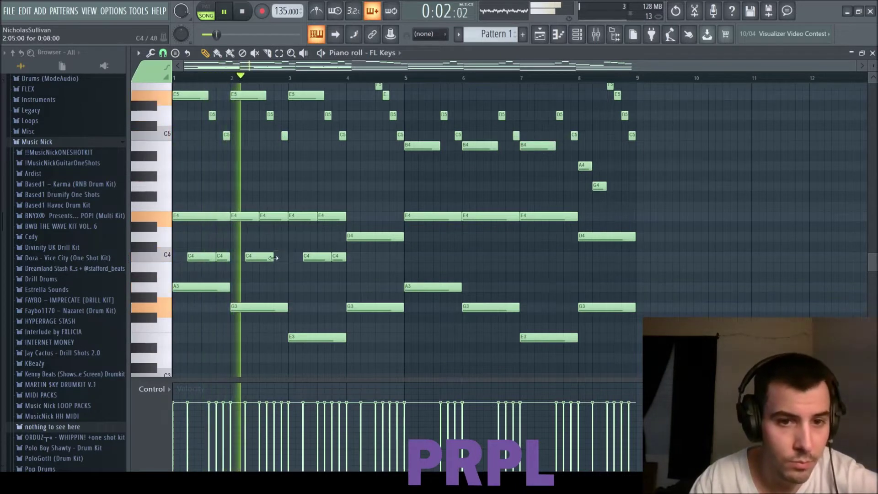
left_click_drag(273, 257, 287, 257)
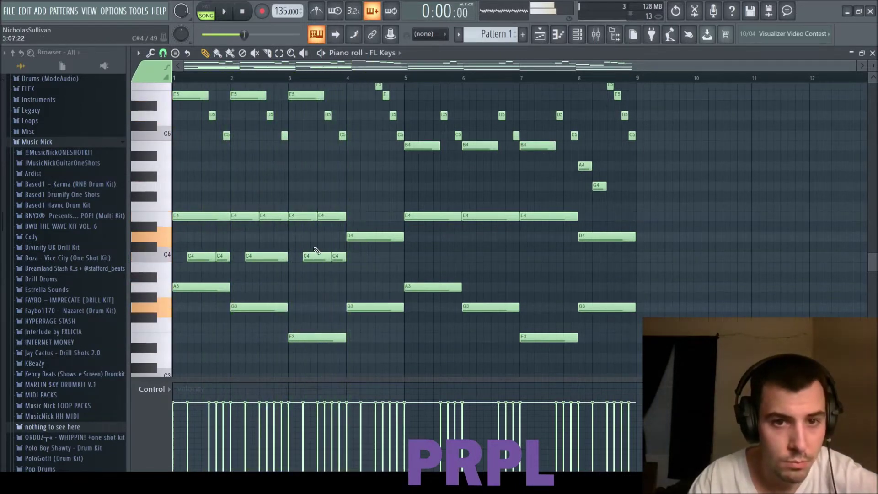
- Delete the second E4 and C4 notes in bar 3 and lengthen the remaining ones to the end of the bar
right_click(325, 217)
right_click(338, 257)
left_click_drag(330, 257, 346, 257)
left_click_drag(317, 217, 346, 217)
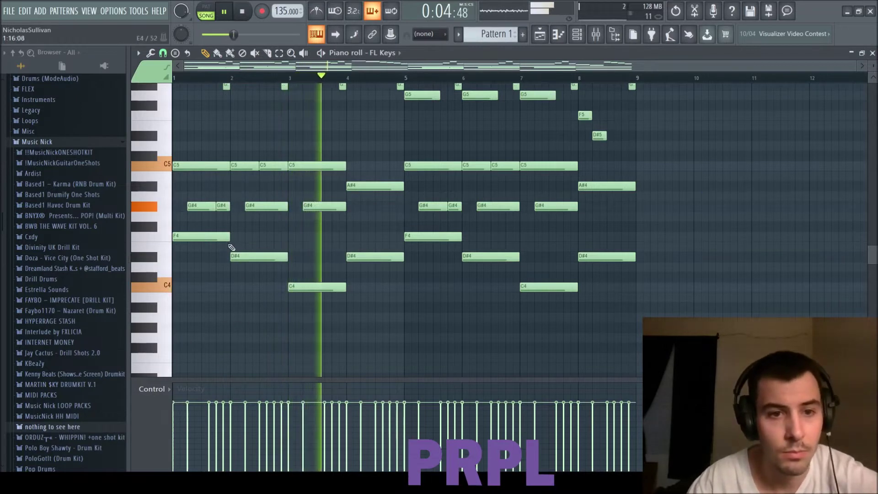
- Duplicate the lowest chord note of each bar (F4, D#4, C4, D#4) one octave lower across bars 1 to 8
left_click(210, 237, "ctrl+shift")
left_click(265, 257, "ctrl+shift")
left_click(312, 286, "ctrl+shift")
left_click(376, 257, "ctrl+shift")
left_click(429, 237, "ctrl+shift")
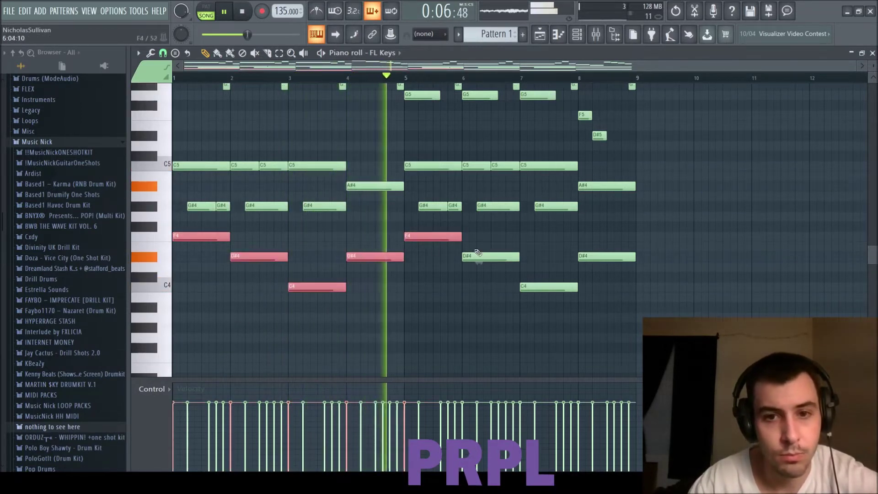
left_click(480, 257, "ctrl+shift")
left_click(547, 287, "ctrl+shift")
left_click(606, 257, "ctrl+shift")
key("ctrl+c")
key("ctrl+v")
key("ctrl+Down")
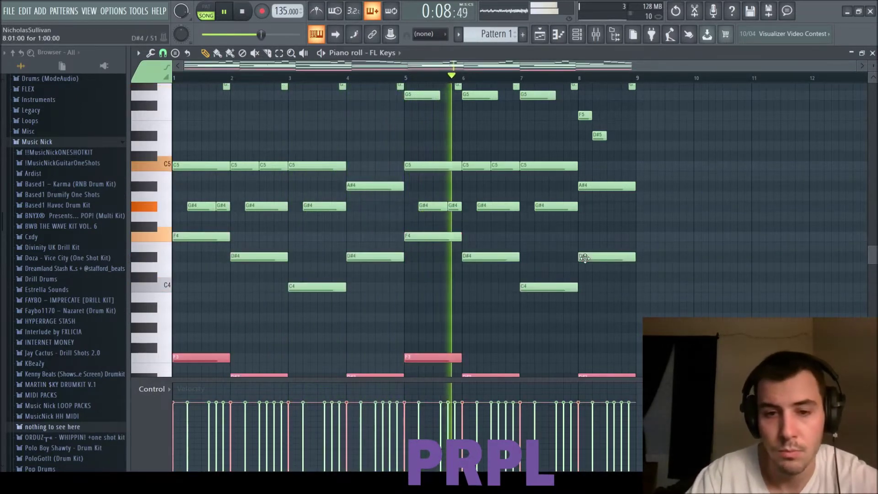
left_click(694, 292, "ctrl")
- Select all the melody, chord and bass notes in bars 1 to 8
key("ctrl+a")
scroll(588, 256, "down", 3)
mouse_move(588, 257)
left_mouse_down()
mouse_move(617, 256)
mouse_move(596, 254)
left_mouse_up()
left_click(748, 262, "ctrl")
key("ctrl+a")
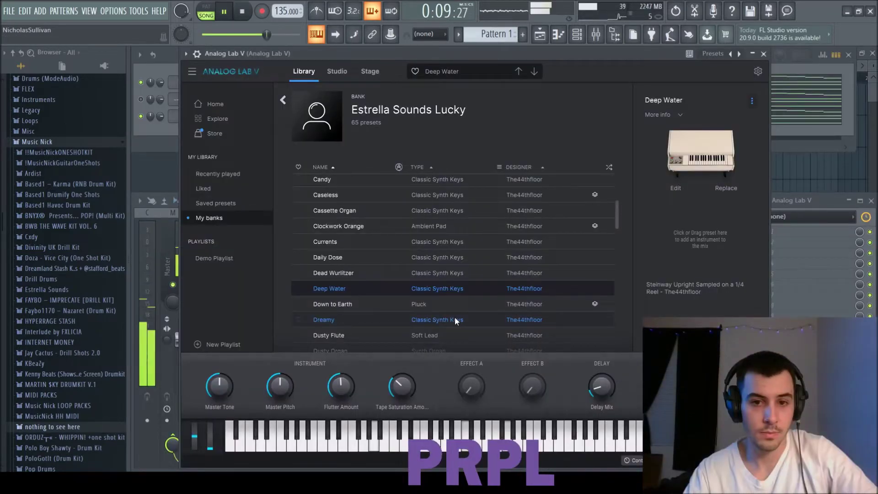
- Audition an Estrella Sounds Lucky preset and compare the Analog Lab V track with and without the Memory Man EffectRack
key("Up")
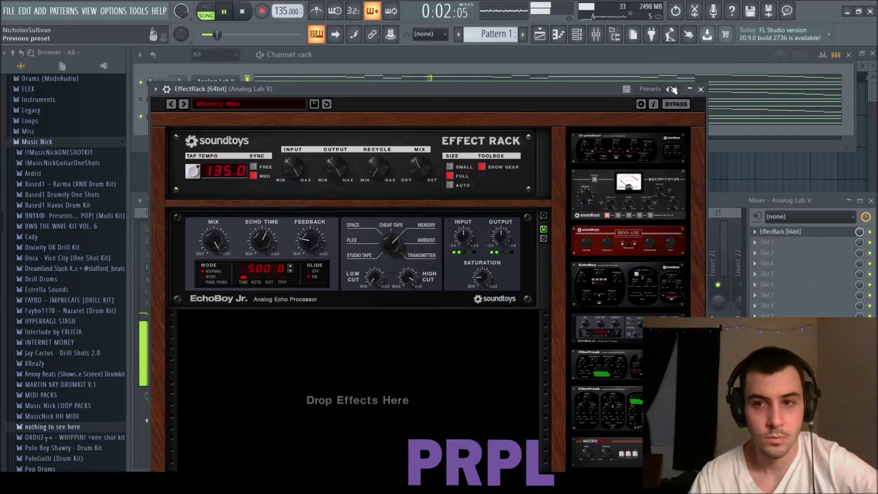
left_click(874, 237)
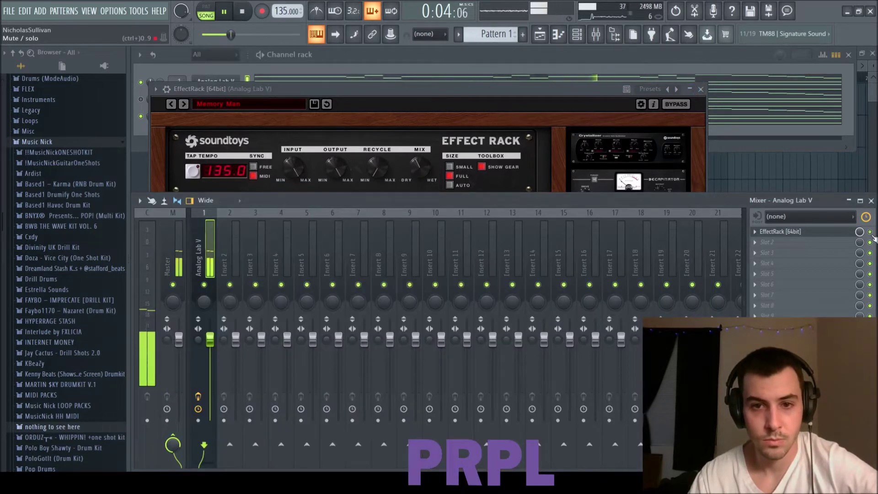
left_click(701, 90)
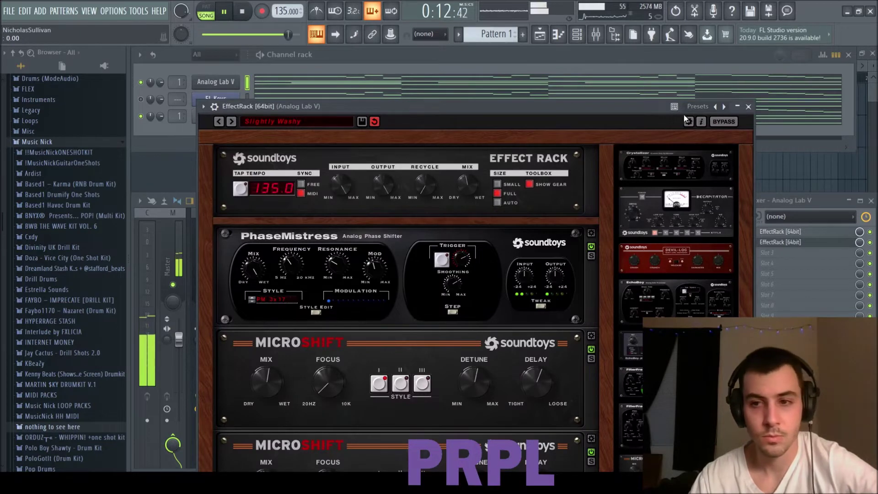
- Close the Slightly Washy EffectRack and adjust band 2 of Fruity parametric EQ 2 to shape the low cut
left_click(748, 106)
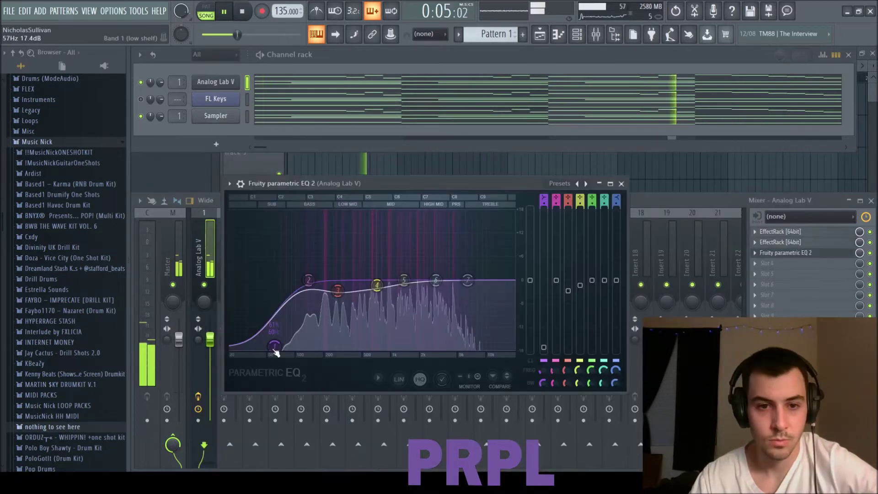
mouse_move(313, 275)
left_mouse_down()
mouse_move(375, 263)
mouse_move(369, 256)
mouse_move(310, 280)
left_mouse_up()
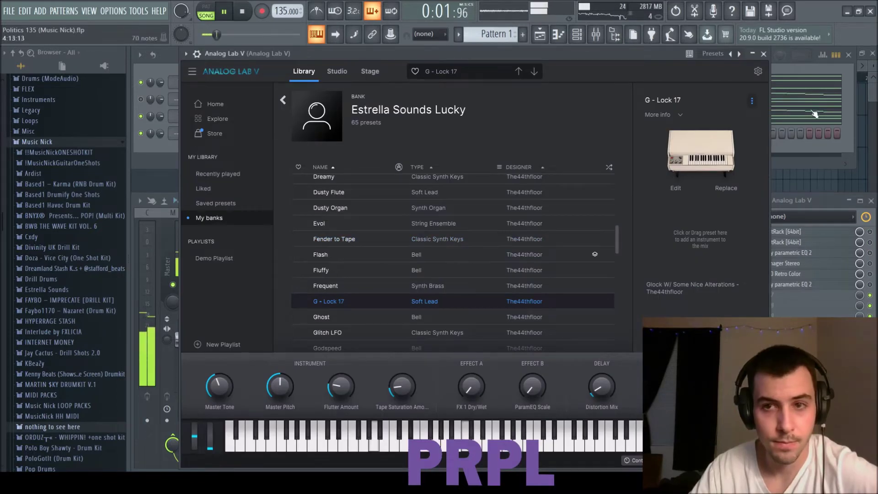
- Close the Analog Lab V plugin, open its notes in the piano roll and toggle playback
left_click(763, 54)
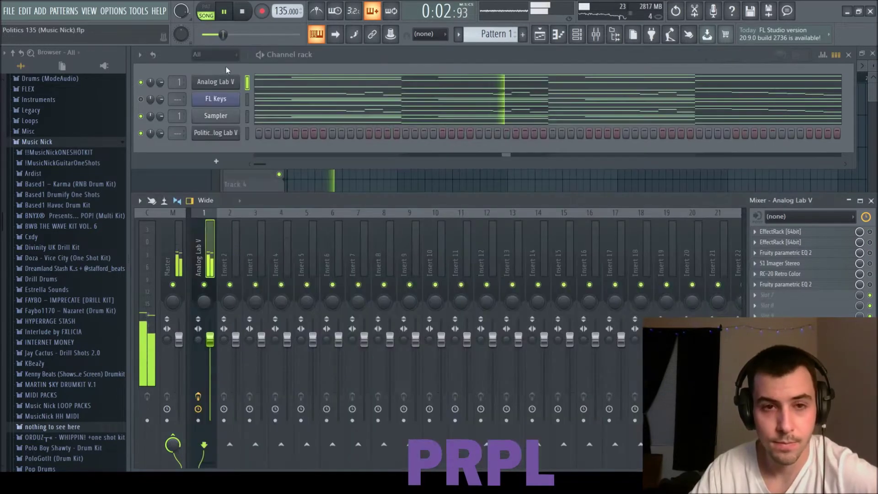
left_click(283, 94)
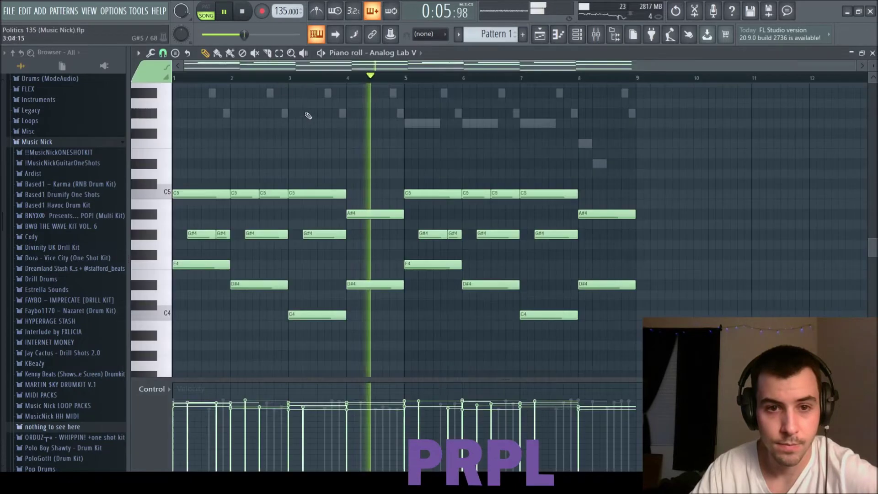
key("space")
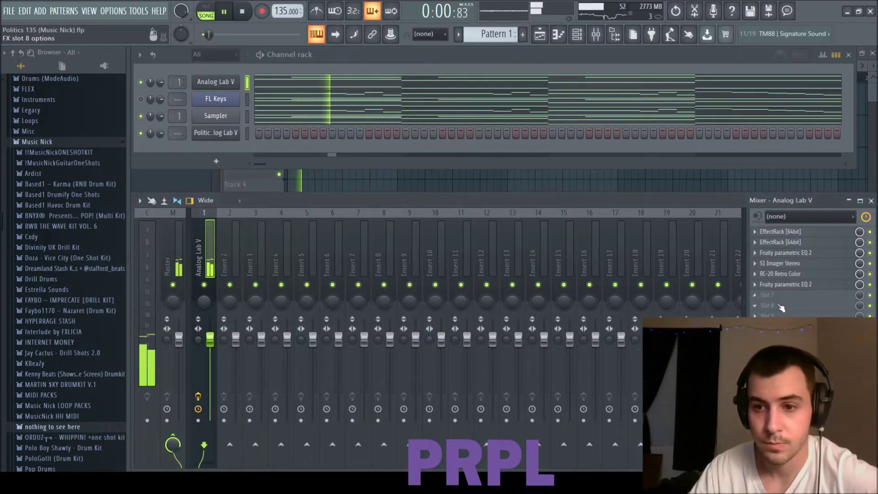
- Add another Fruity parametric EQ 2 in slot 7 of the Analog Lab V track, cutting the lows and slightly lowering the middle bands
left_click(773, 296)
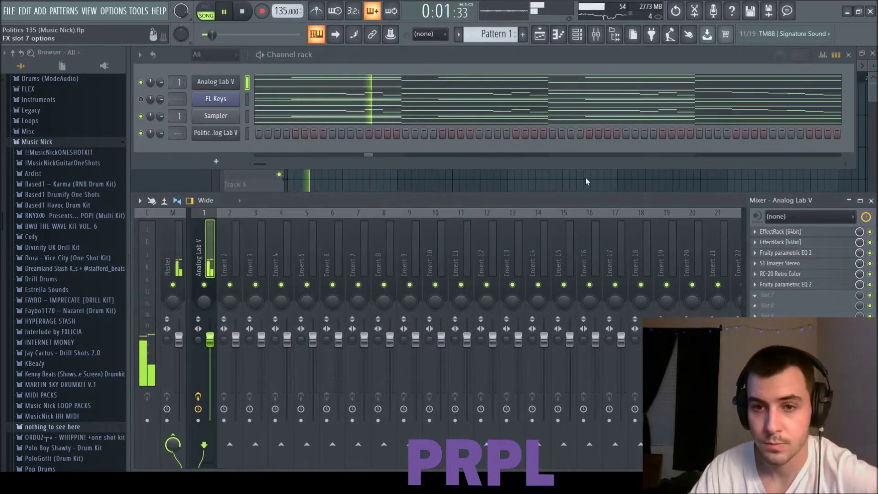
left_click(509, 105)
left_click_drag(346, 223, 354, 233)
left_click_drag(378, 223, 393, 232)
mouse_move(314, 223)
left_mouse_down()
mouse_move(310, 235)
mouse_move(386, 225)
mouse_move(307, 232)
left_mouse_up()
left_click_drag(249, 222, 250, 289)
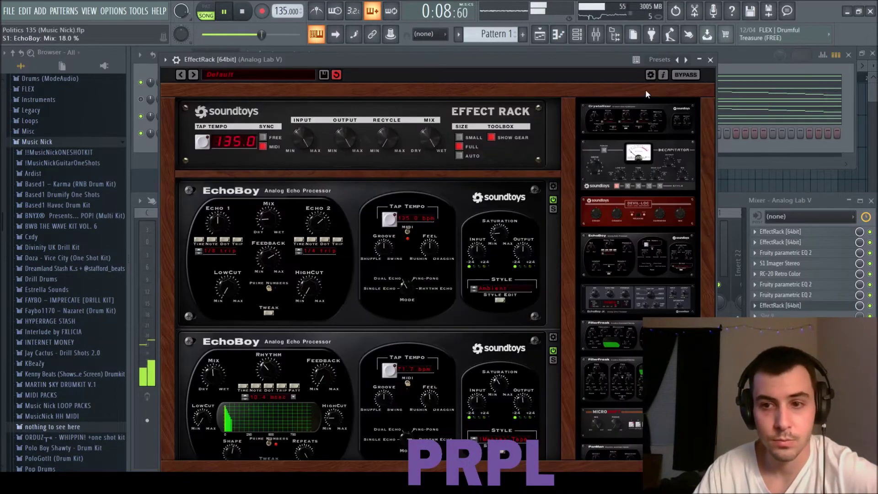
left_click(710, 60)
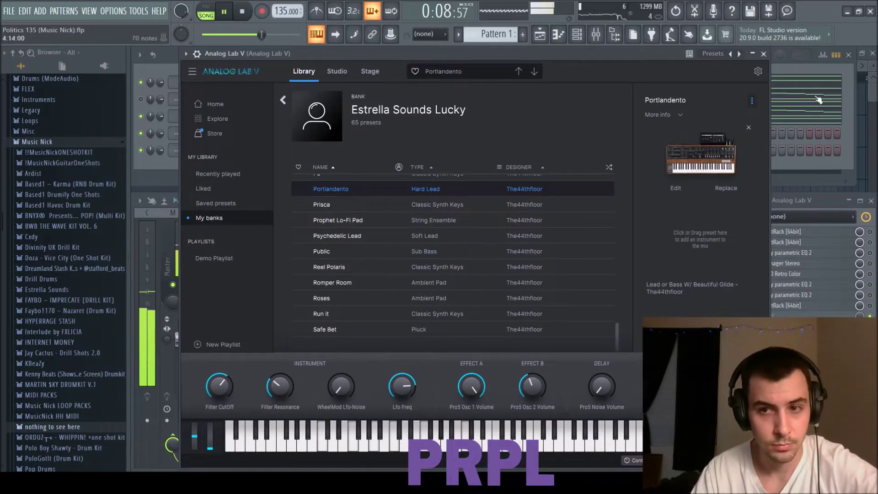
- Cut the chord and bass notes below the melody in bars 1 to 8 of the Analog Lab V piano roll
left_click(764, 55)
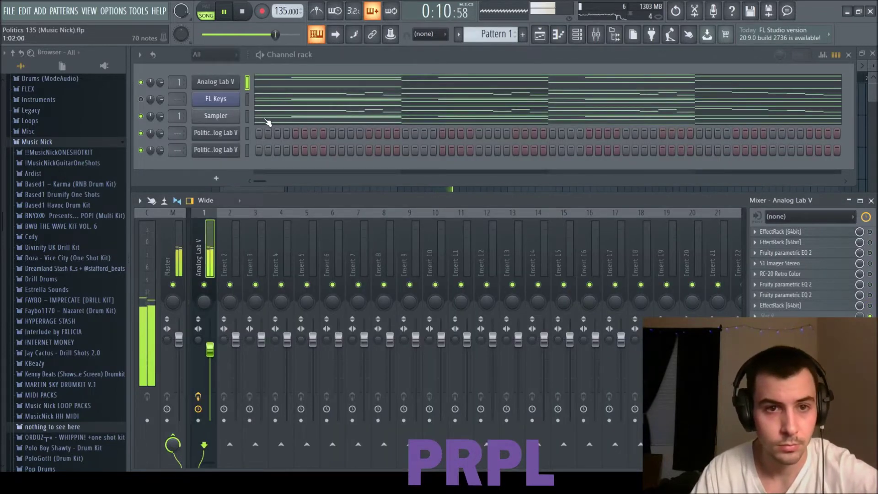
left_click(330, 85)
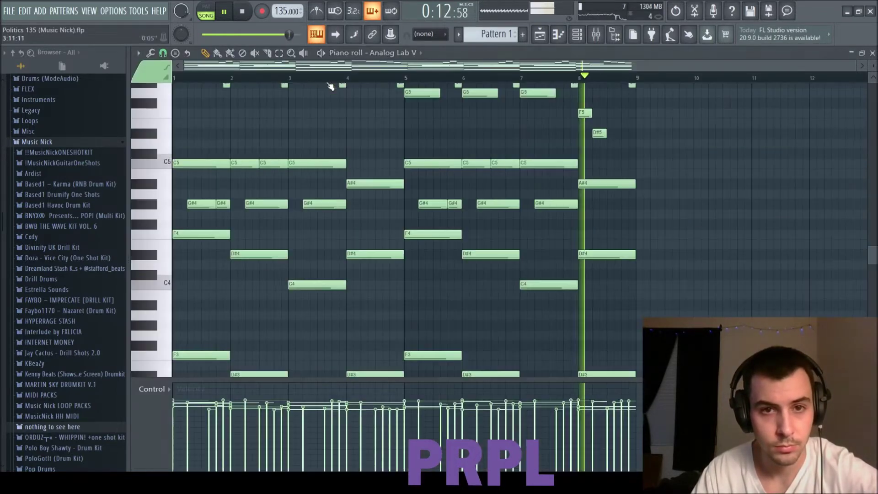
scroll(347, 110, "down", 4)
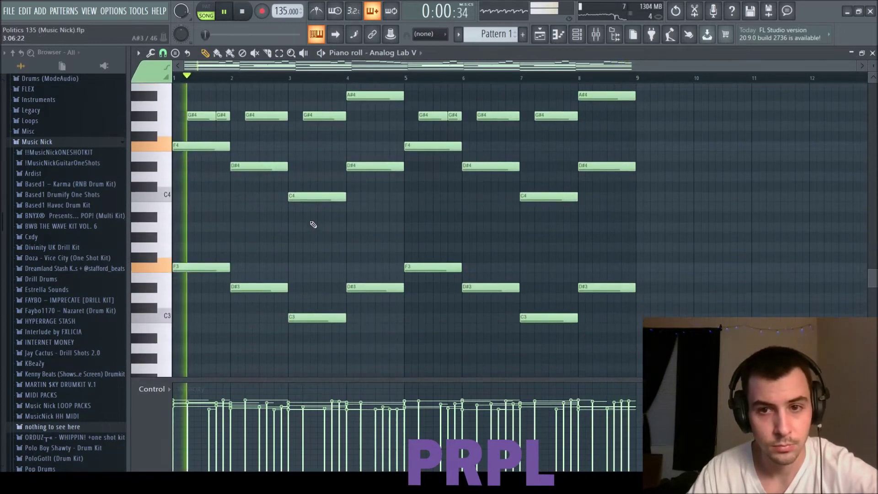
left_click_drag(700, 346, 6, 186)
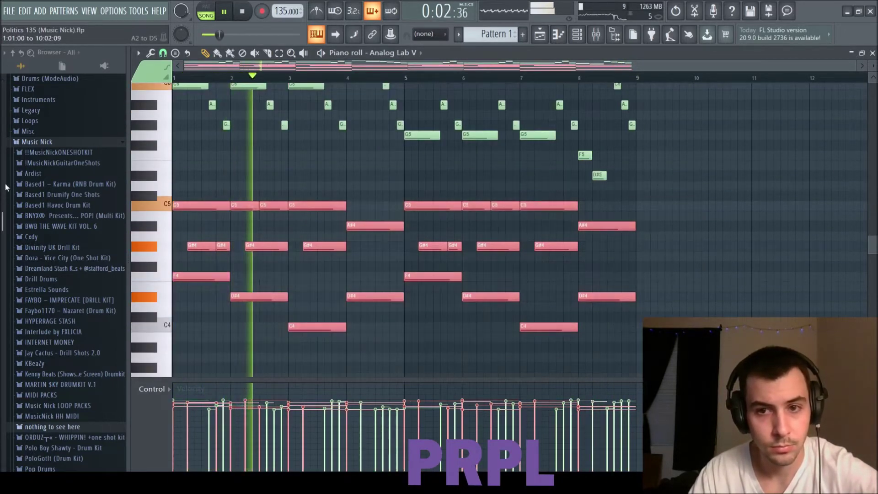
key("ctrl+x")
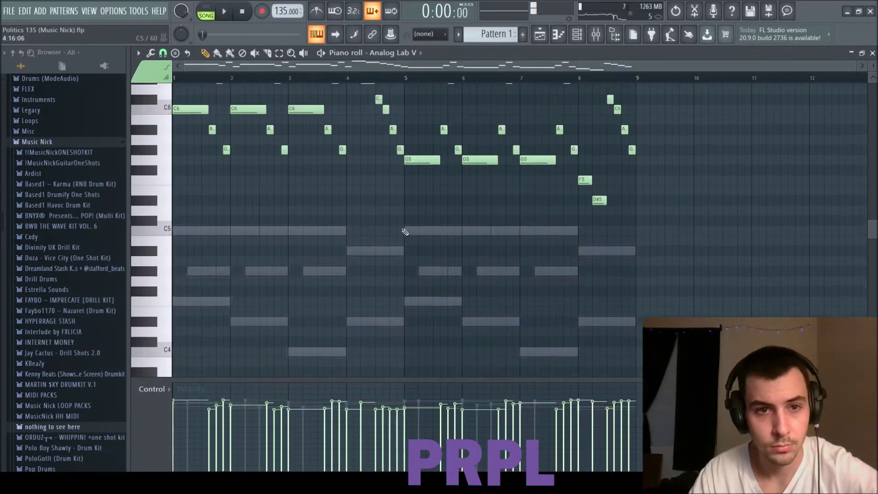
- Play the remaining Analog Lab V melody with bars 1 to 8 marked as the time range, and close the piano roll
scroll(404, 231, "up", 2)
key("space")
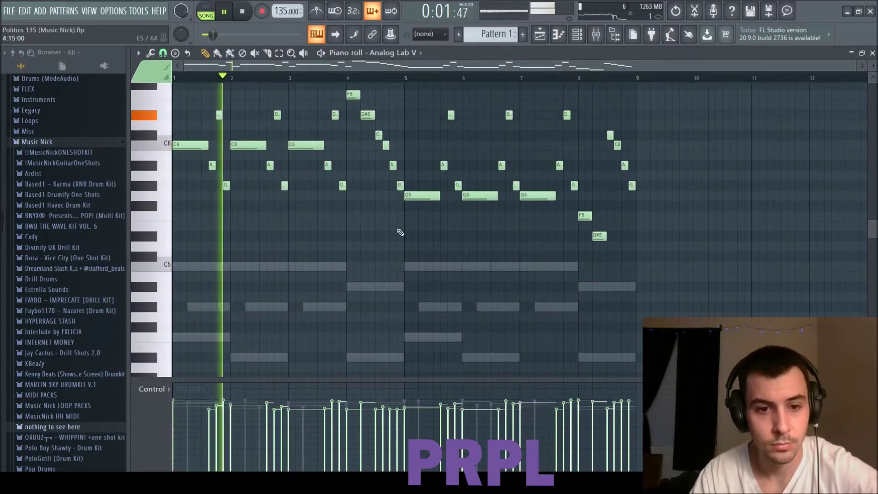
key("ctrl+a")
scroll(418, 197, "down", 1)
key("ctrl+d")
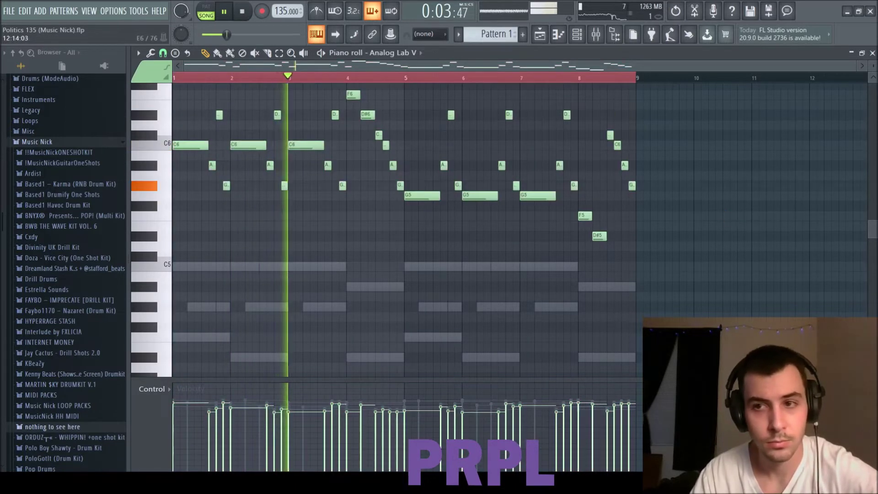
left_click(872, 53)
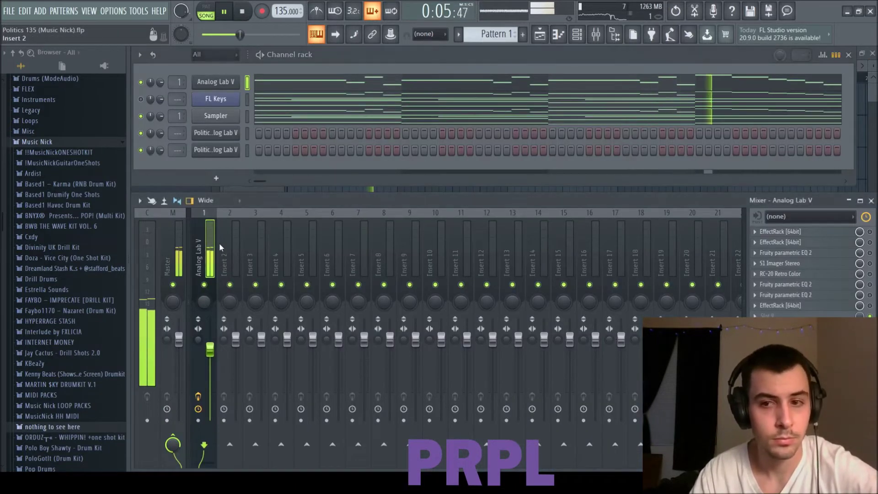
- Turn the effects on the Analog Lab V mixer track back on
left_click(869, 232)
left_click(870, 242)
left_click(870, 252)
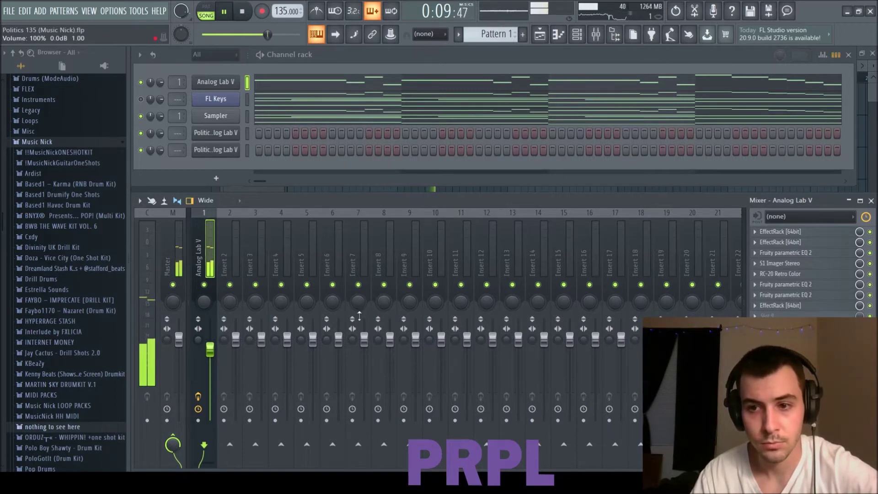
- Unmute playlist Tracks 2 and 3 and bring back the channel rack and mixer
key("F5")
left_click(279, 142)
left_click(279, 174)
key("F6")
key("F9")
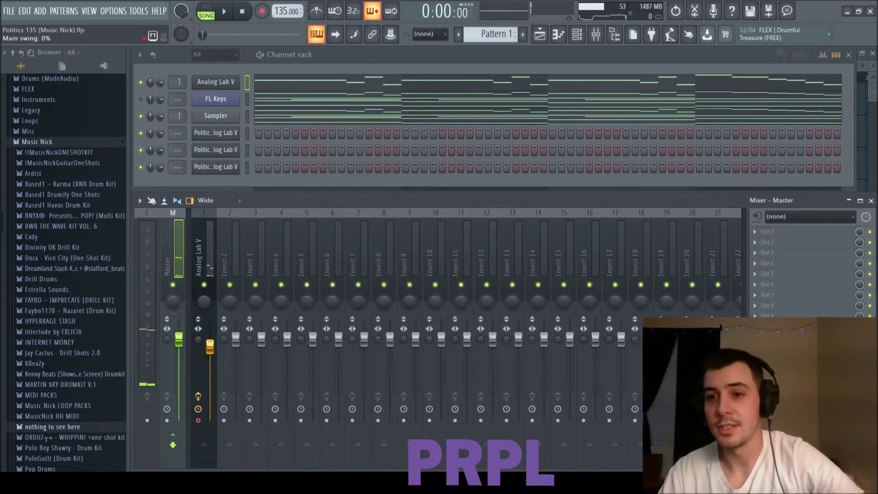
- Turn off the effects on the Analog Lab V mixer track
left_click(204, 359)
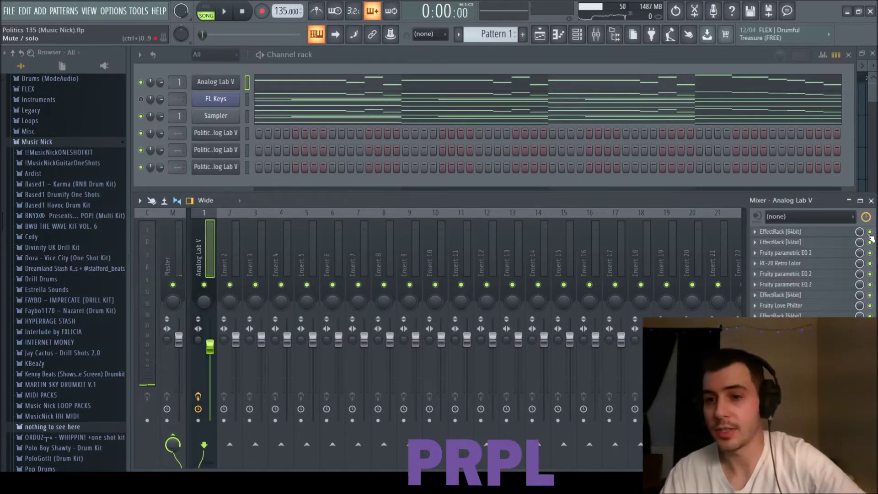
left_click(870, 263)
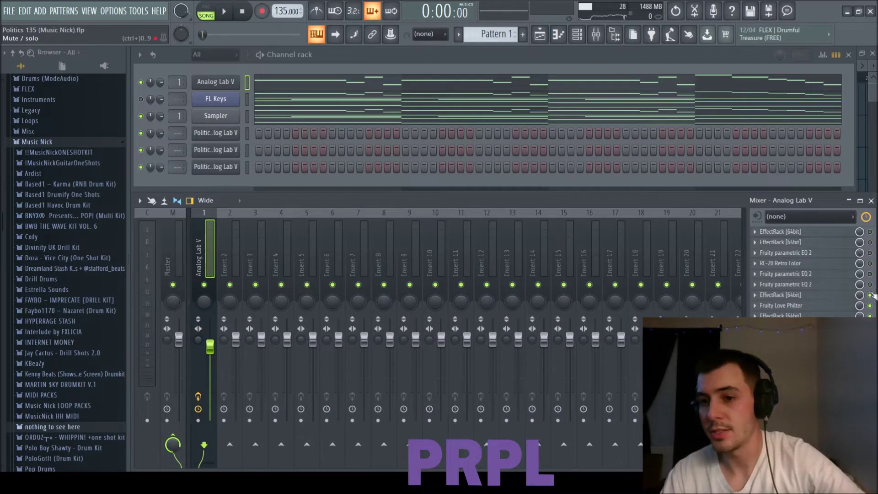
- Mute the Pattern 1 track in the playlist and play the audio clips on Tracks 2 to 4 together
left_click(860, 101)
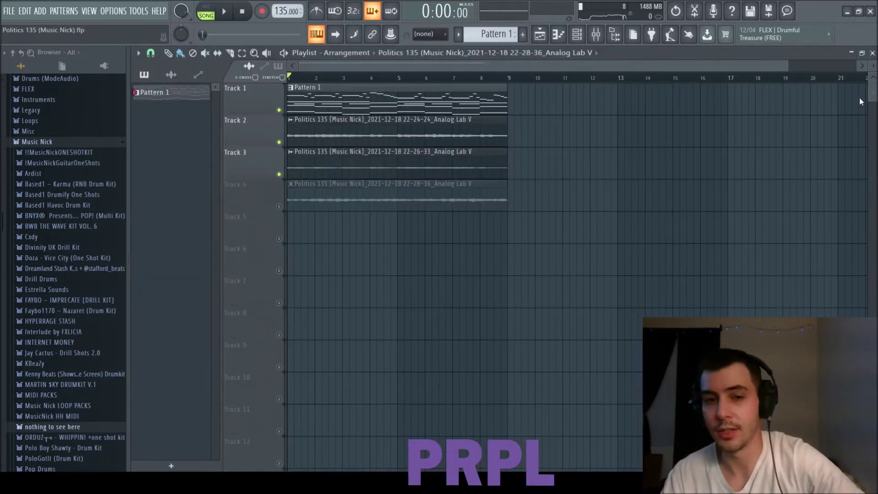
right_click(279, 206)
left_click(279, 174)
left_click(279, 143)
key("space")
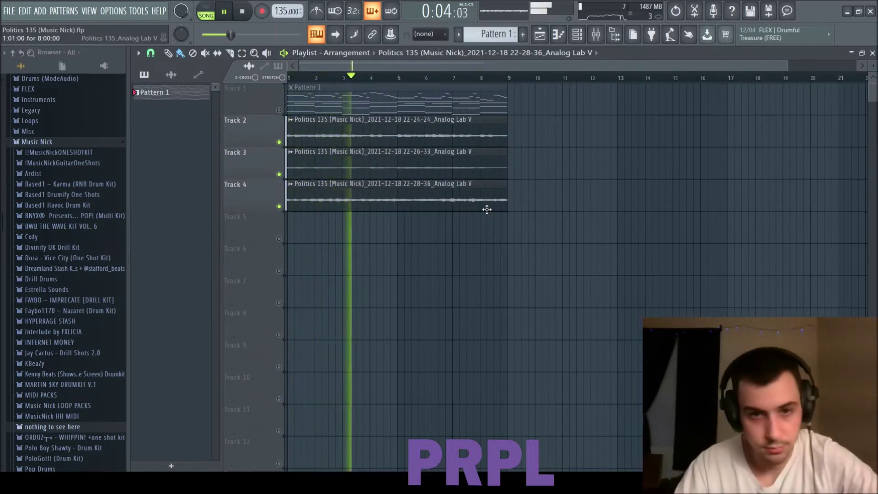
- Add an ElectraX channel and load the Arp - Accolade preset from the !MUSICNICK - Andromeda Arp Bank
key("F6")
key("F9")
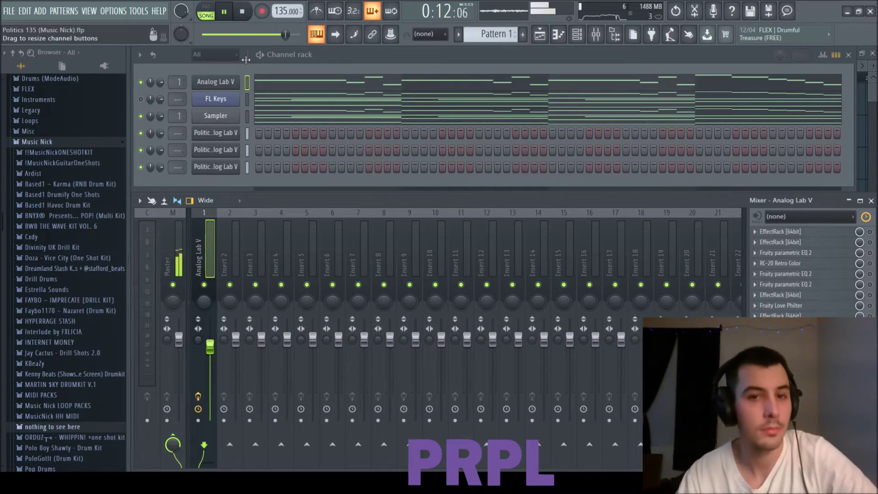
left_click(245, 18)
left_click(225, 88)
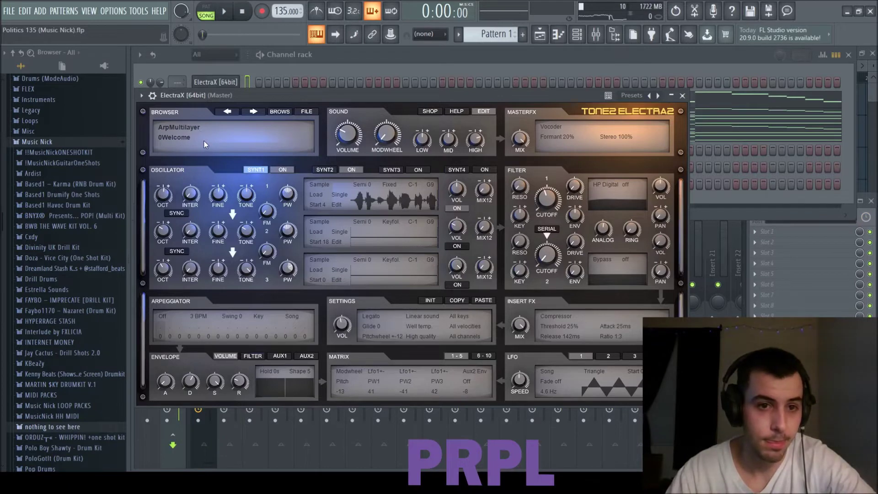
left_click(188, 136)
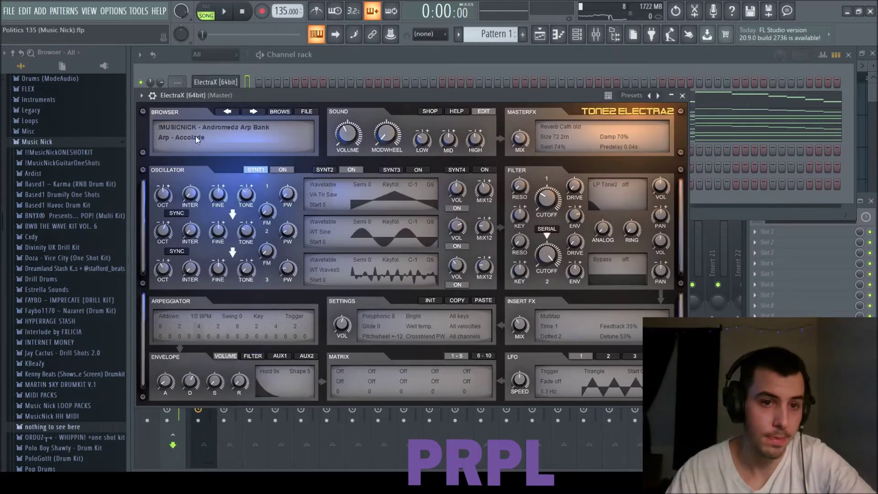
left_click(682, 95)
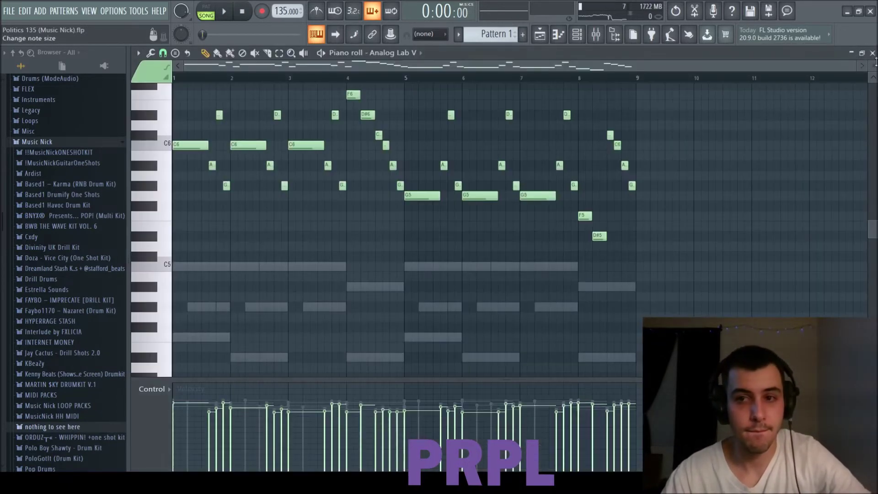
- Mute the Analog Lab V channel and paste the copied notes into the ElectraX channel
left_click(872, 54)
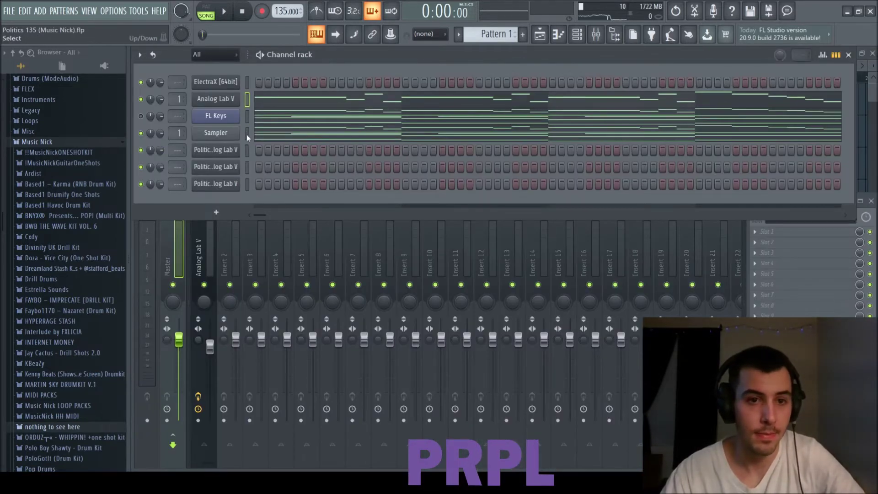
left_click(141, 99)
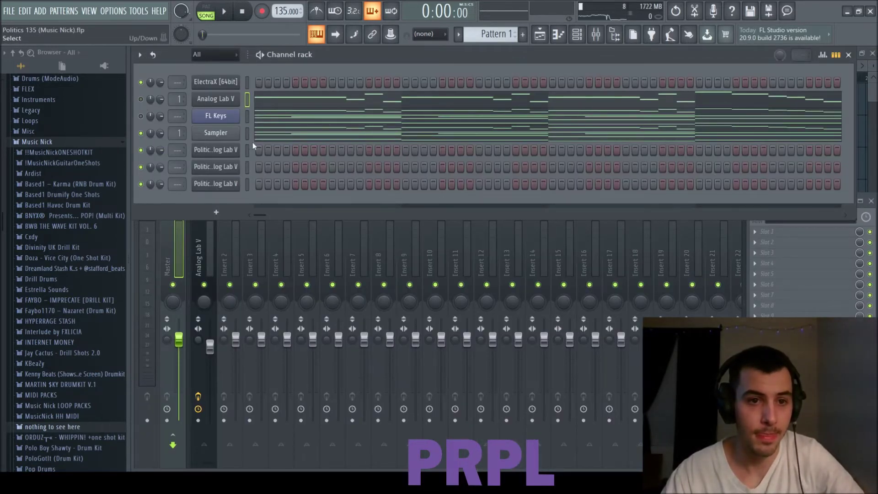
left_click(247, 83)
key("ctrl+v")
- Transpose all ElectraX notes up two octaves in the piano roll and play the song
left_click(227, 263)
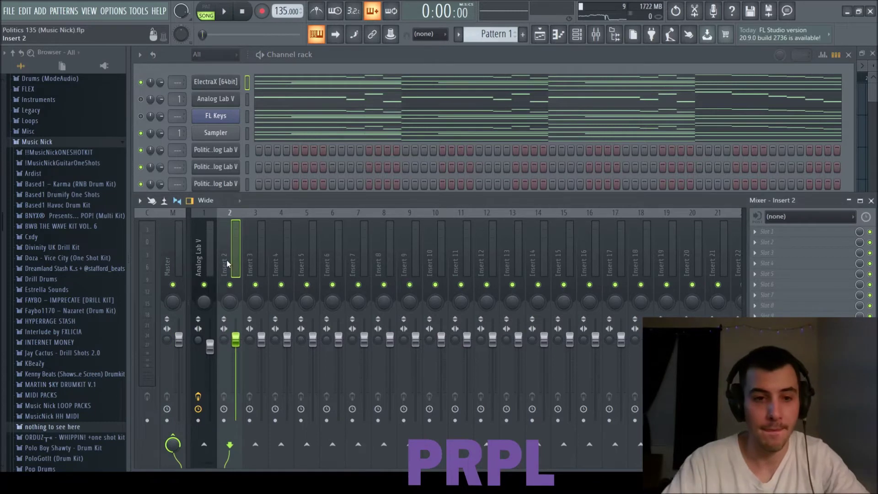
key("space")
key("F5")
key("space")
key("F6")
key("F9")
key("F7")
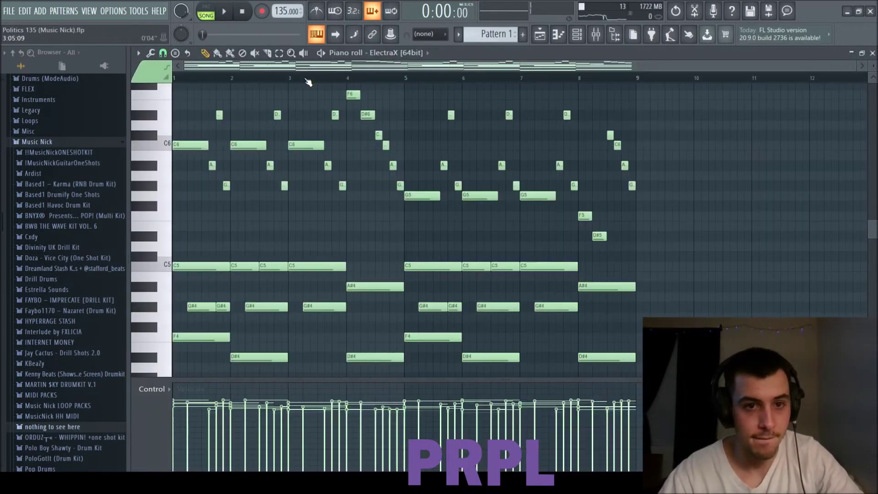
key("space")
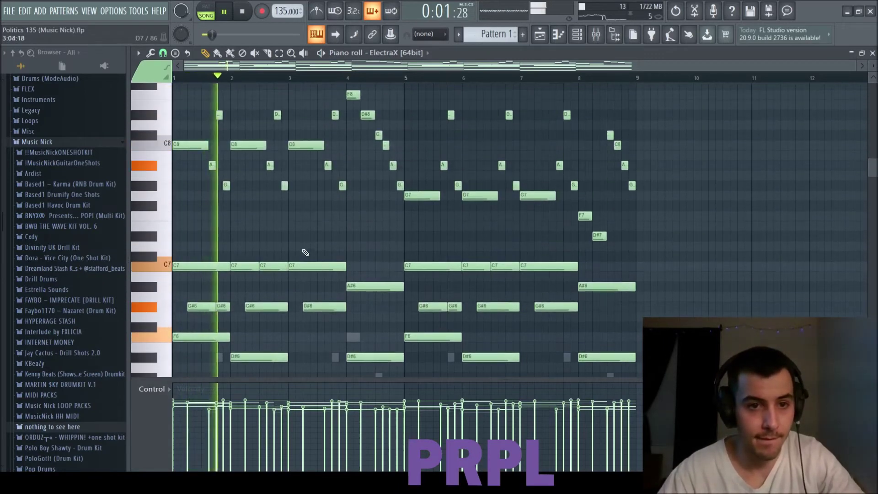
- Route ElectraX through the Analog Lab V mixer track with its effects turned back on, and set the track volume to 100%
key("F7")
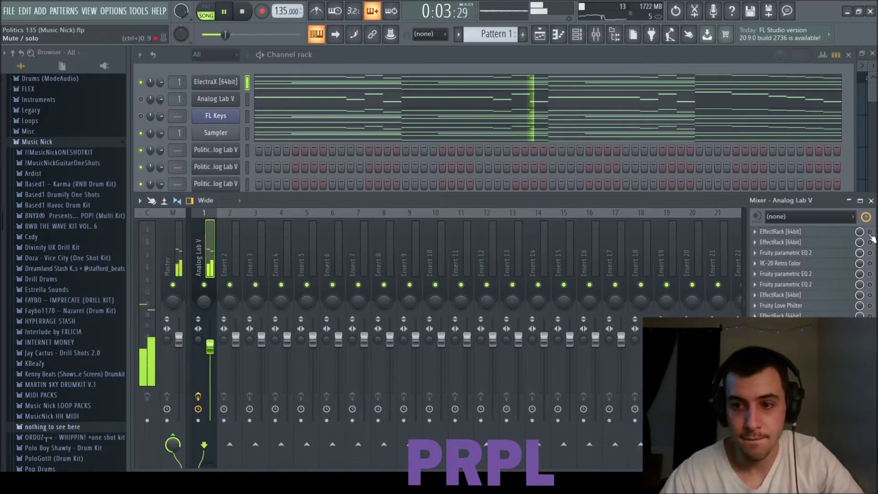
key("space")
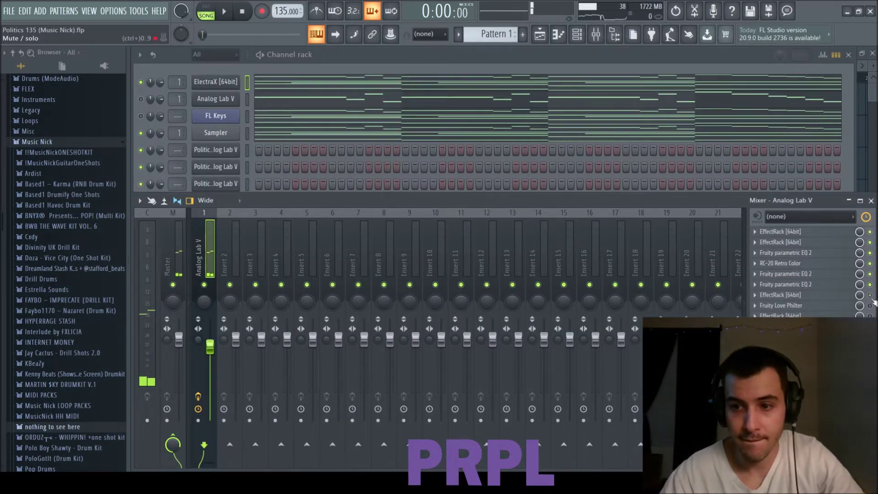
key("space")
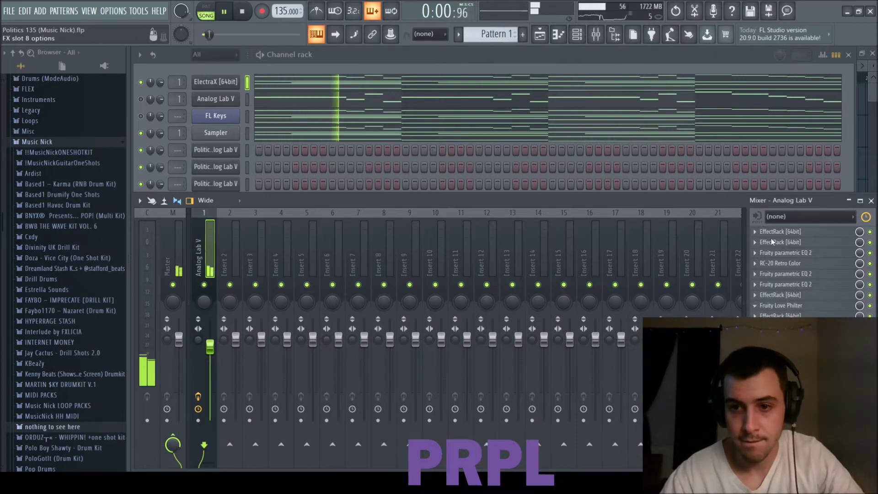
scroll(776, 327, "up", 2)
scroll(778, 307, "down", 1)
scroll(777, 325, "up", 2)
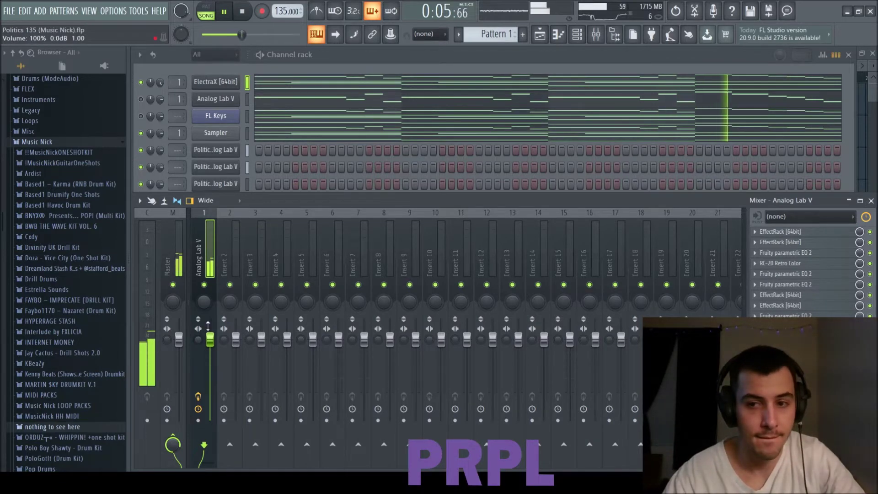
- Review the ElectraX notes in the piano roll during playback
left_click(409, 82)
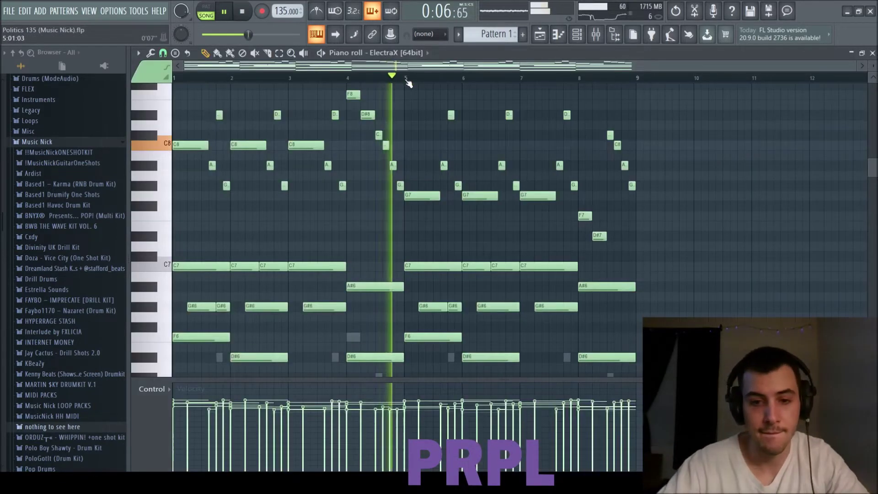
scroll(409, 82, "down", 3)
left_click(873, 53)
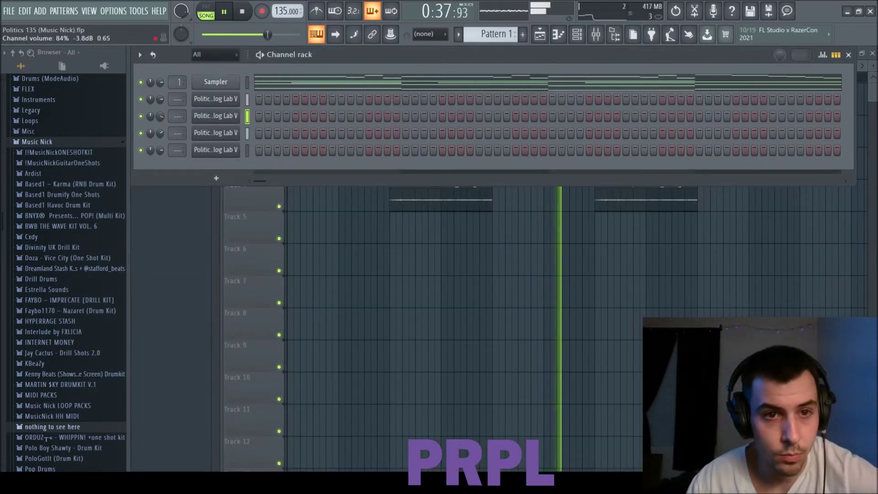
- Place the Track 1 and Track 2 audio clips again at bar 25 and shape the Track 5 Love Philter mix automation into a falling curve
right_click(354, 280)
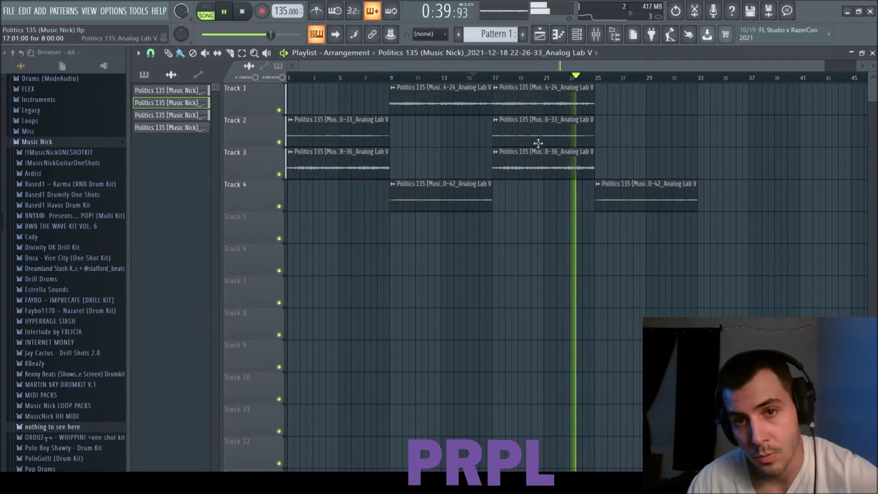
right_click(643, 181)
left_click(613, 165)
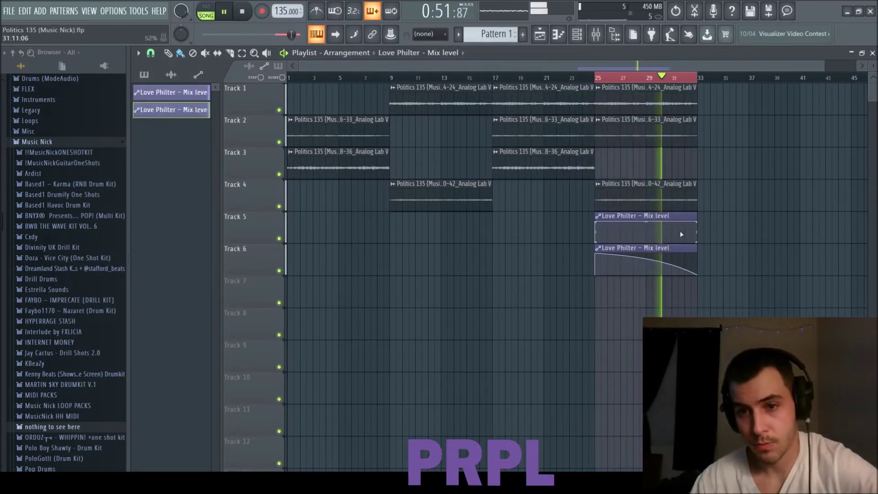
left_click_drag(696, 222, 700, 244)
left_click_drag(649, 233, 646, 221)
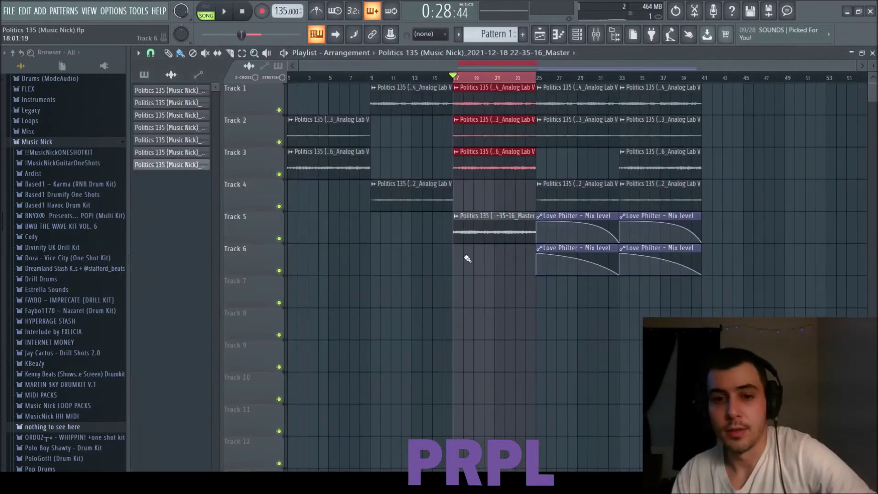
- Move the recorded Master clip from Track 5 to Track 7 at bar 41
right_click(471, 238)
left_click(725, 288)
- Reverse the Master clip's audio and loop playback over bars 41 to 49
double_click(724, 284)
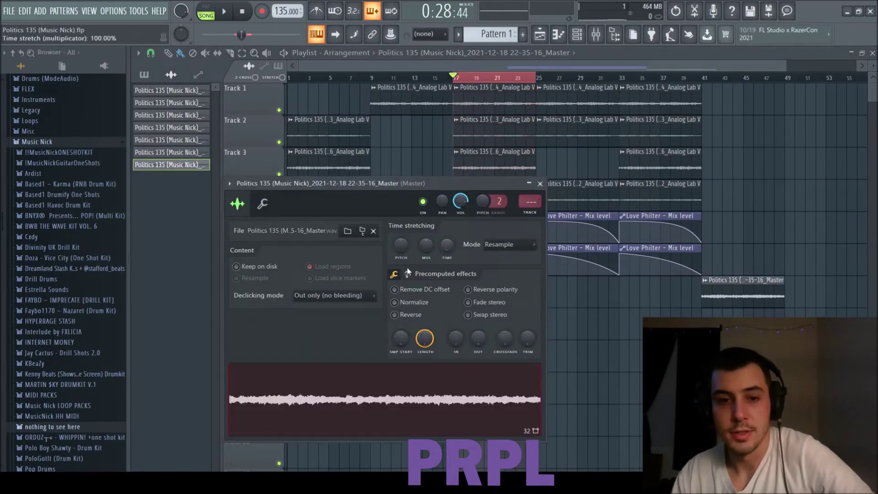
left_click(406, 317)
left_click(540, 183)
left_click_drag(702, 79, 781, 87)
key("space")
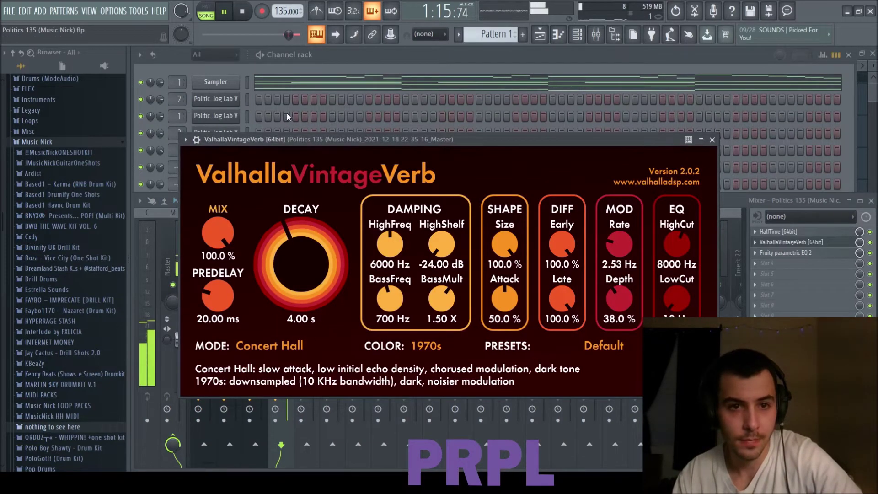
- Set the Master recording's ValhallaVintageVerb to Plate mode and 1980s color with 64.5% mix and 2.37 s decay
left_click(286, 117)
left_click(431, 351)
left_click(437, 377)
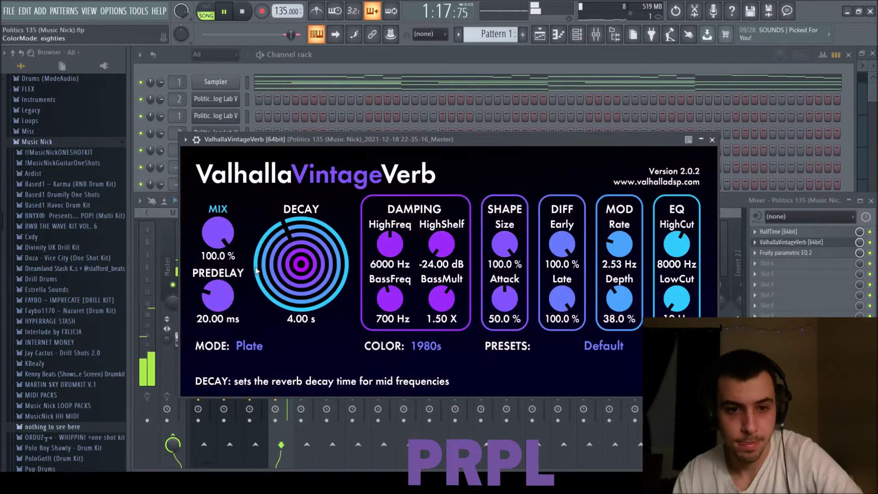
left_click_drag(221, 237, 222, 295)
left_click_drag(278, 269, 279, 264)
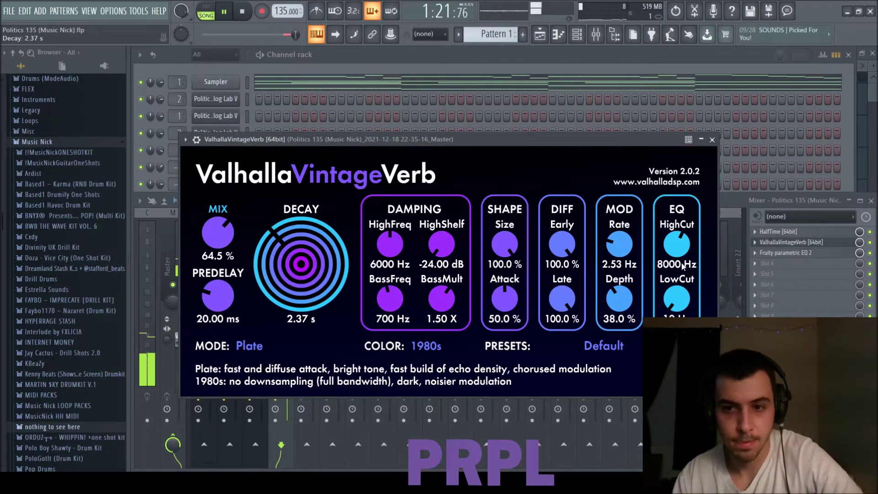
left_click(712, 140)
key("F5")
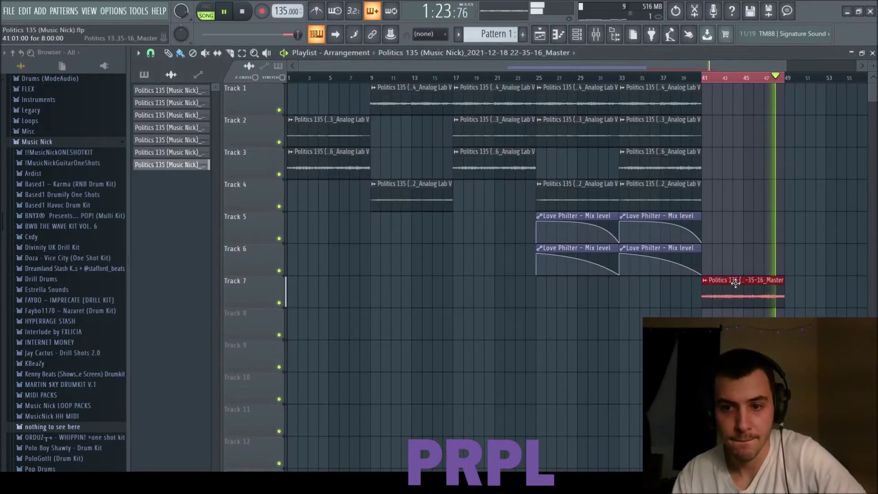
- Raise the output level and dynamic noise slightly in the Cassette effect on the Master track
key("F6")
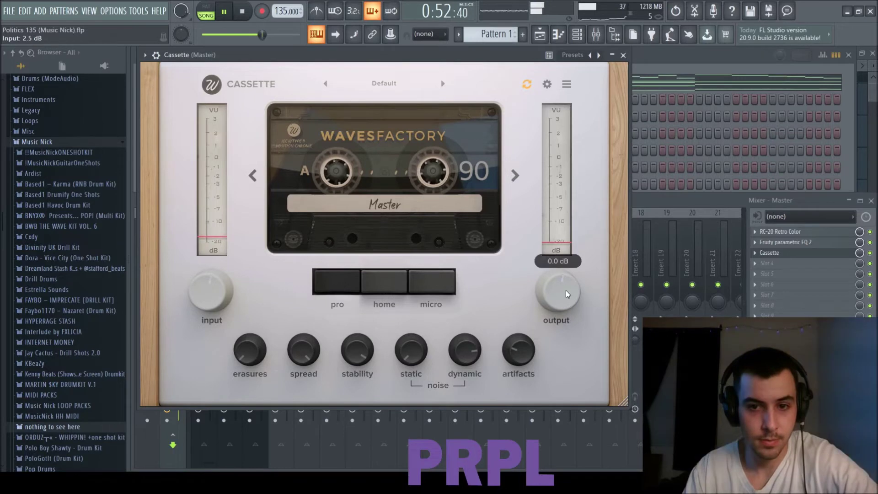
left_click_drag(568, 289, 569, 282)
left_click_drag(460, 356, 461, 347)
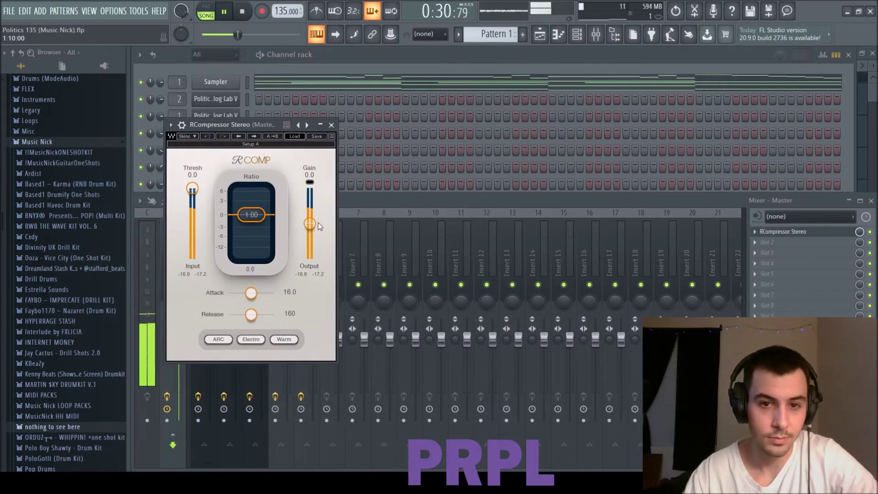
- Load the Mastering Opto preset in the Master track's RCompressor and raise the side level in Ghz Midside Matrix 3
left_click(475, 388)
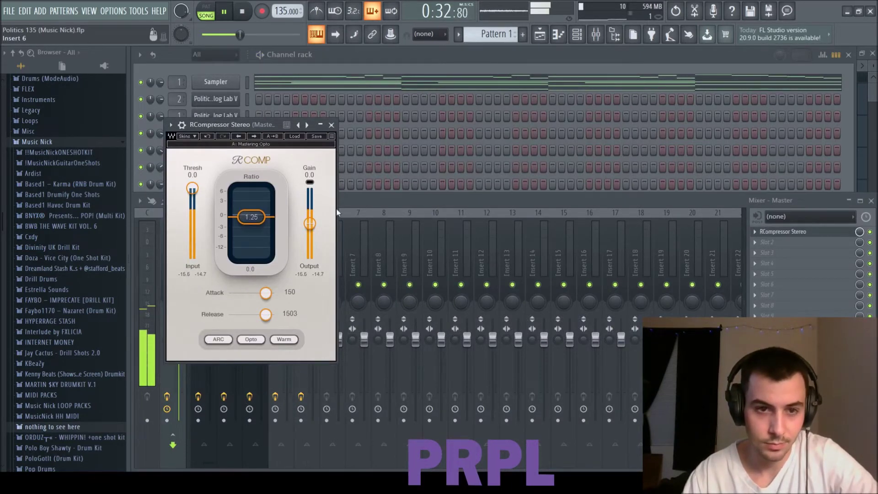
left_click(331, 125)
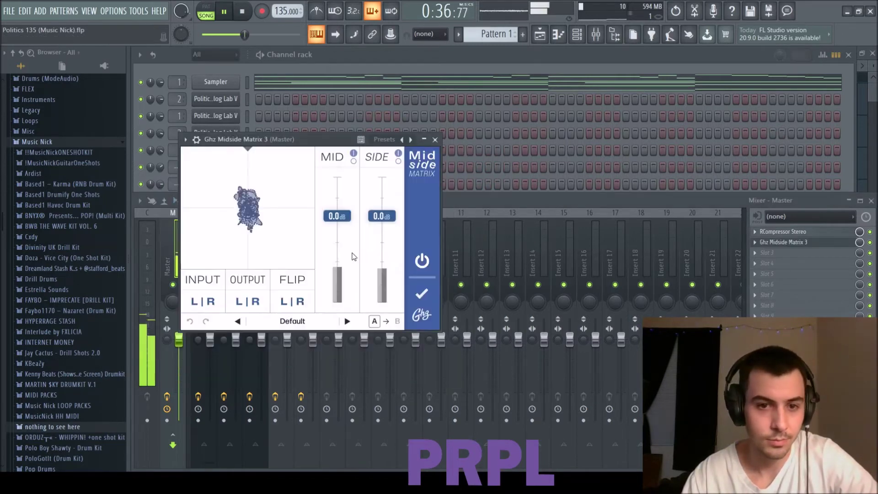
left_click_drag(382, 216, 388, 211)
left_click(435, 139)
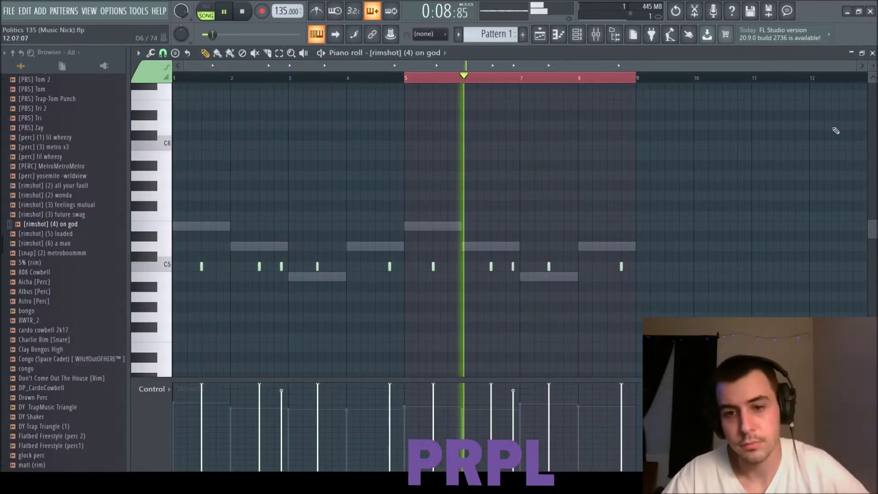
- Close the rimshot piano roll and preview the MZ Rim [Sizzle] percussion sample
left_click(872, 52)
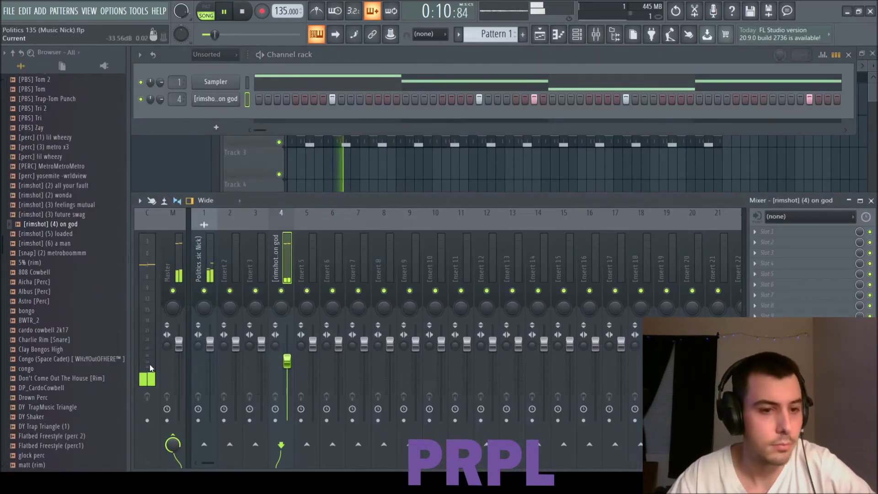
scroll(65, 362, "down", 10)
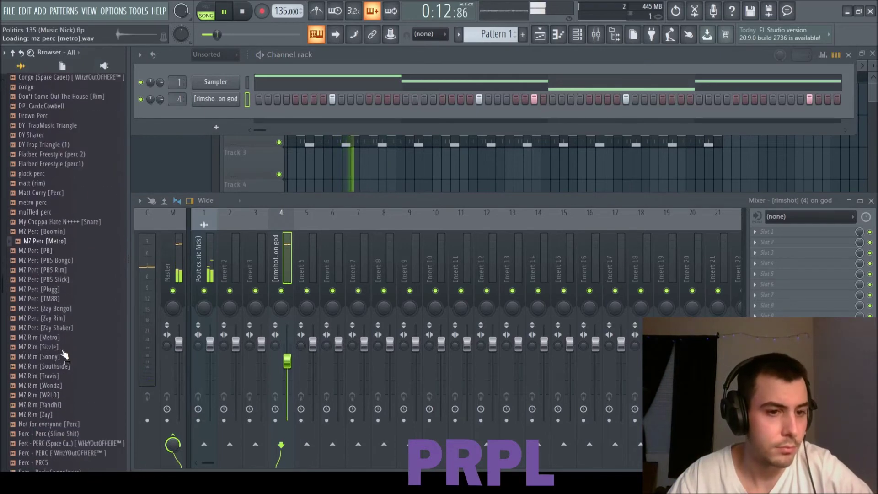
left_click(60, 349)
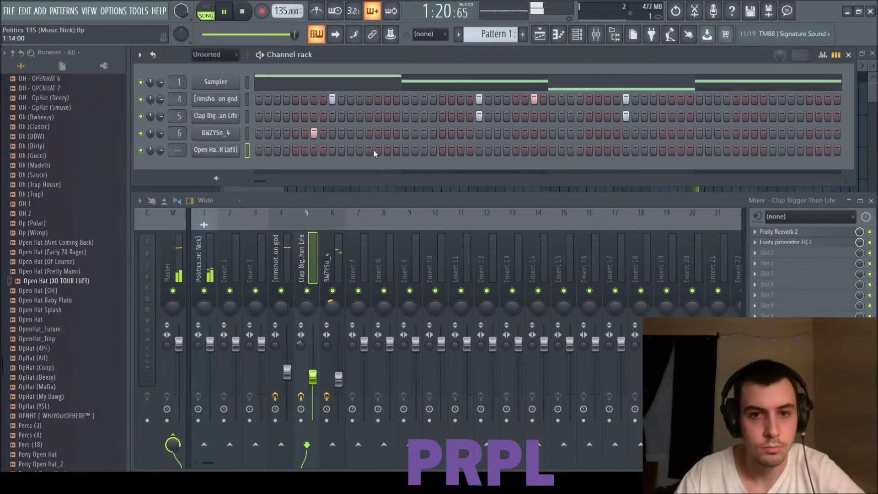
- Duplicate the Open Hat (XO TOUR Llif3) note from bars 1 to 4 into bars 5 to 8
key("F7")
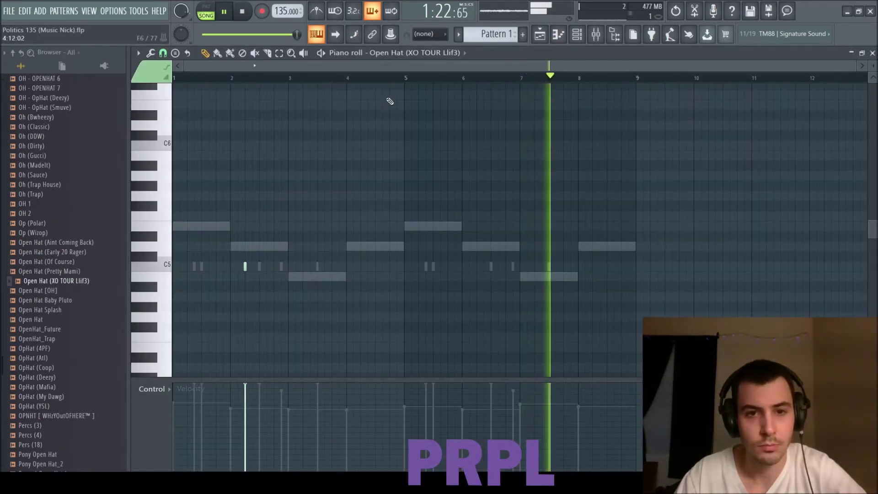
left_click_drag(405, 79, 173, 79)
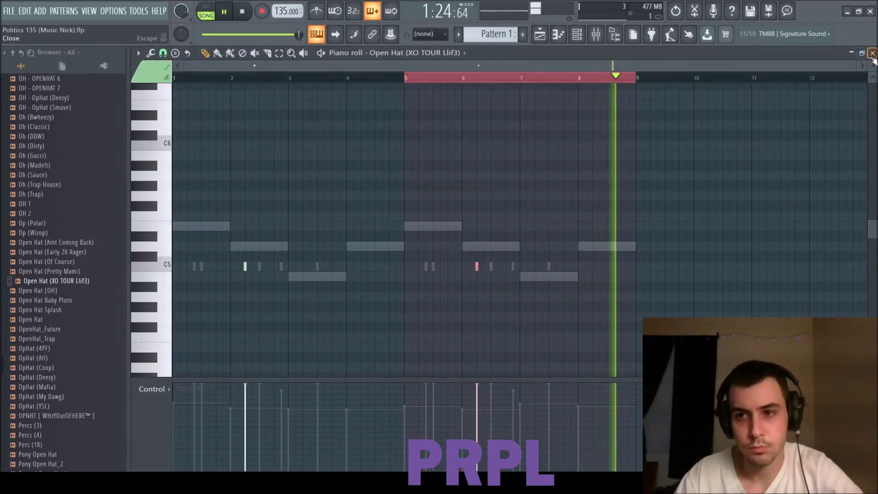
key("F7")
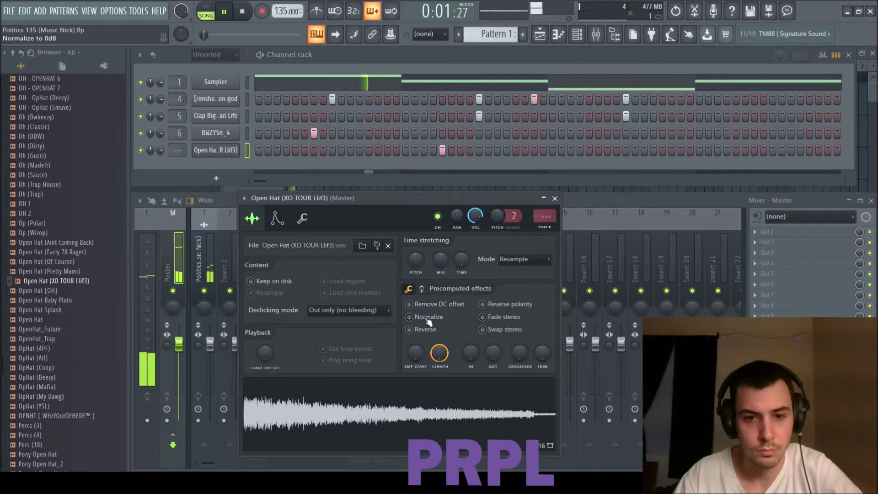
- Normalize the Open Hat sample, swap its stereo channels and increase its trim
left_click(427, 318)
left_click(489, 329)
left_click_drag(519, 352, 503, 326)
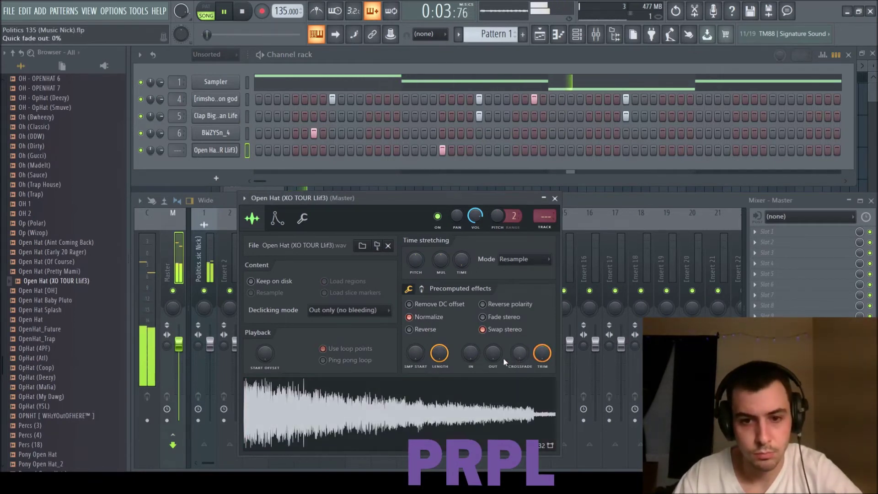
left_click(555, 199)
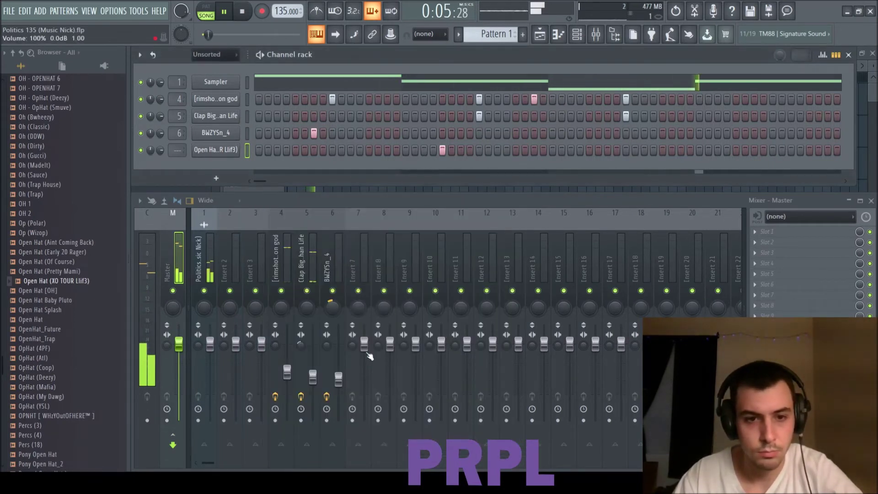
- Lower the Insert 7 fader and route the Open Hat channel to that mixer track
left_click_drag(366, 345, 368, 365)
key("ctrl+l")
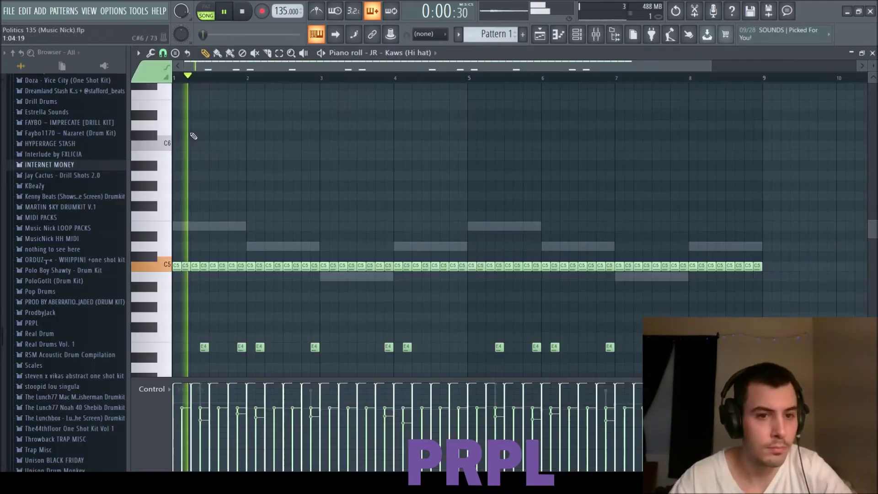
- Add short A4, G4 and E4 rolls to the JR - Kaws hi-hat across eight bars and select the A4 and G4 rolls
left_click(223, 296)
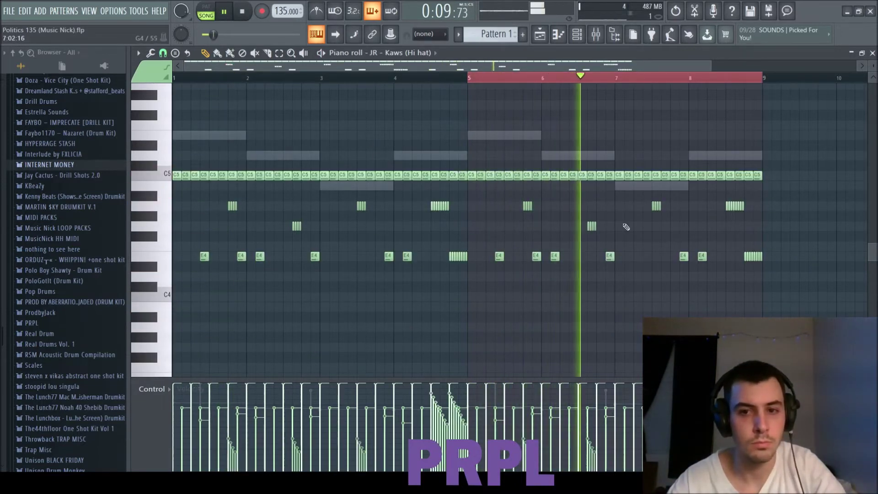
left_click_drag(802, 233, 244, 204)
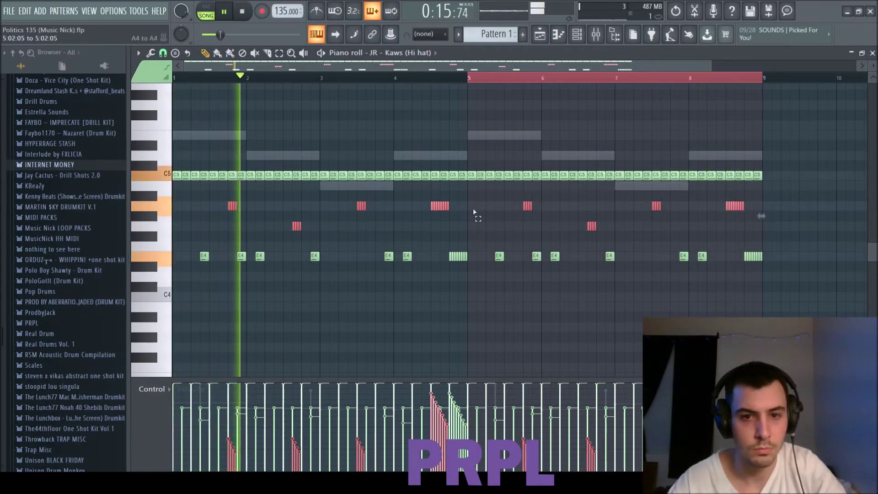
left_click_drag(472, 209, 428, 216)
left_click(479, 234, "ctrl")
left_click_drag(681, 216, 495, 198)
left_click_drag(617, 236, 575, 222)
left_click_drag(382, 217, 230, 230)
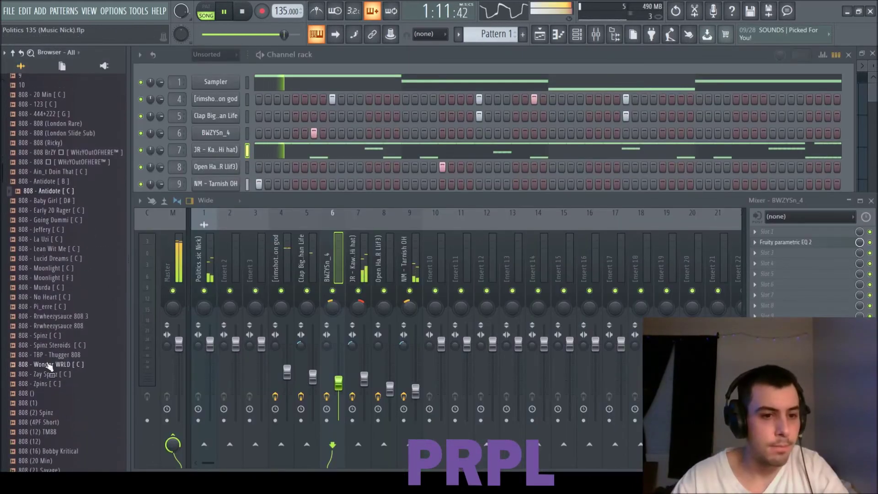
- Audition the 808 samples, add 808 (Dark Queen) as a new channel and lower the Insert 10 fader
scroll(57, 304, "up", 5)
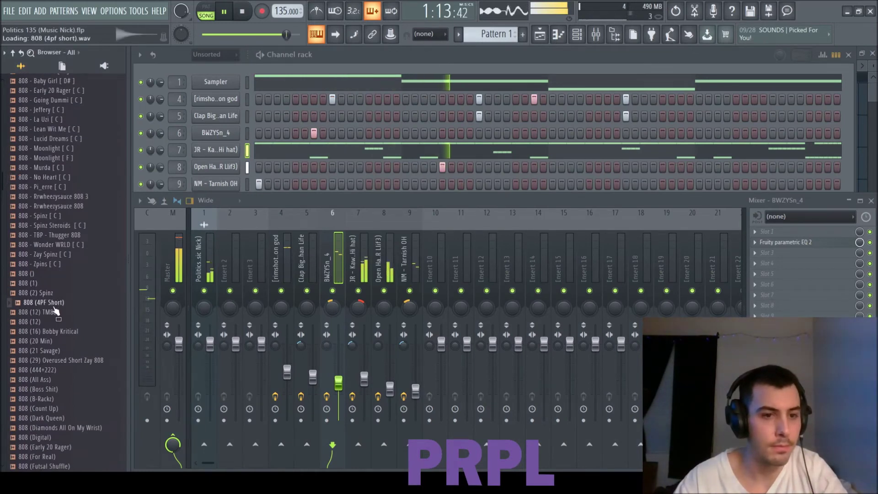
scroll(57, 304, "down", 6)
scroll(52, 297, "down", 2)
left_click(54, 245)
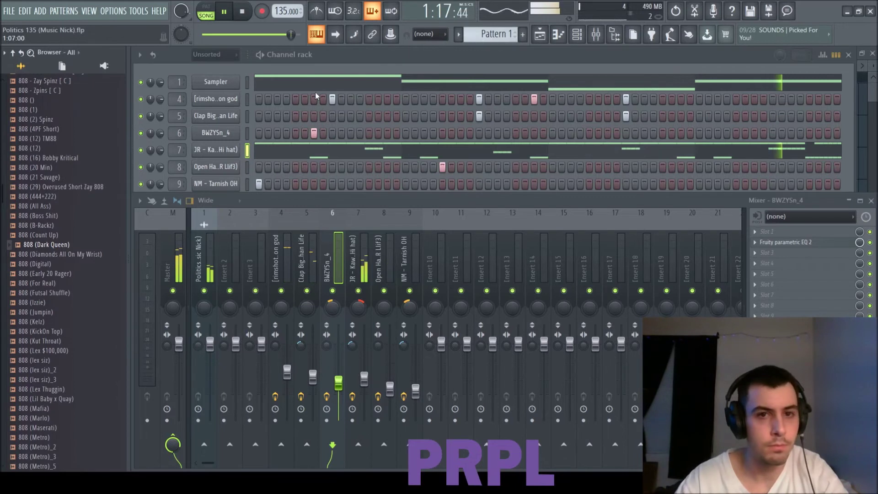
left_click(315, 107)
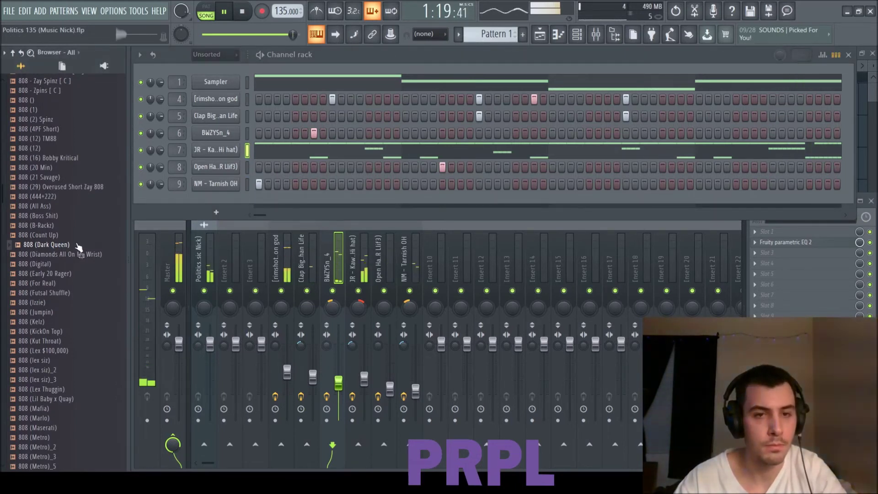
left_click_drag(196, 198, 197, 201)
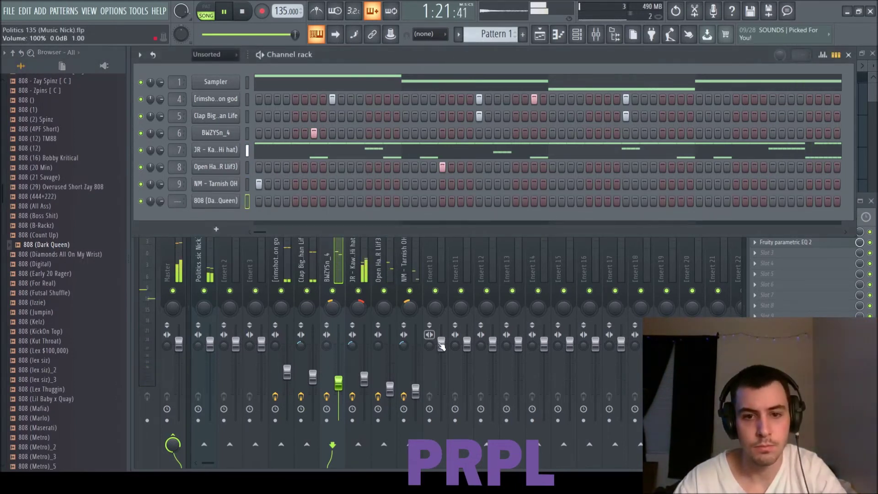
left_click_drag(441, 346, 442, 358)
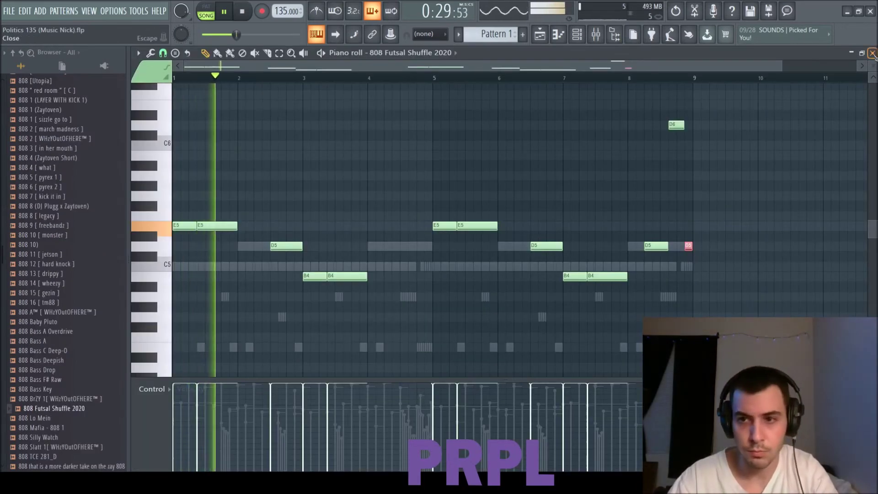
- Raise the last 808 Futsal Shuffle 2020 note in bar 8 an octave to D6 and lengthen it to three steps
key("ctrl+Up")
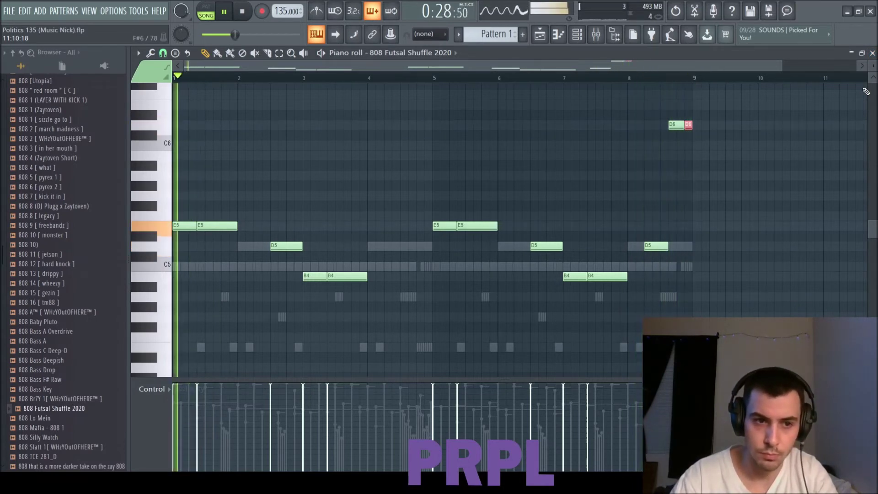
scroll(672, 161, "up", 5)
left_click_drag(719, 125, 752, 126)
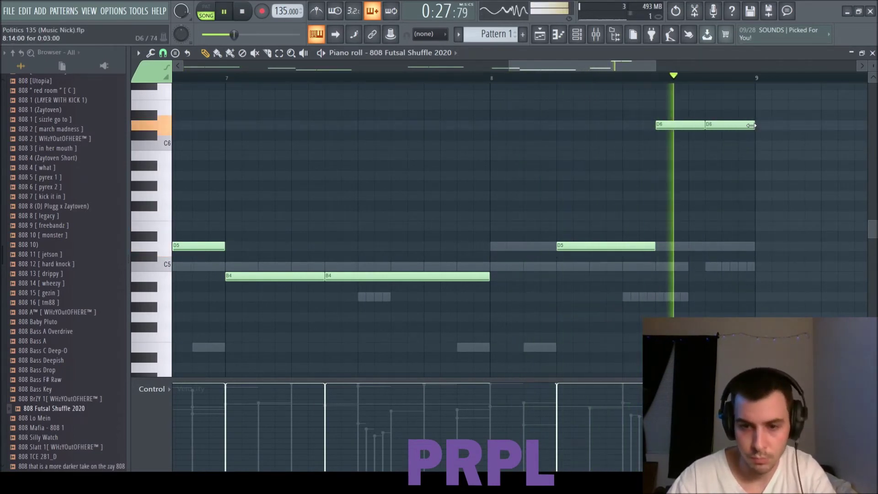
- Try the last 808 note of bar 8 an octave lower, at D5
key("space")
left_click_drag(766, 145, 751, 119)
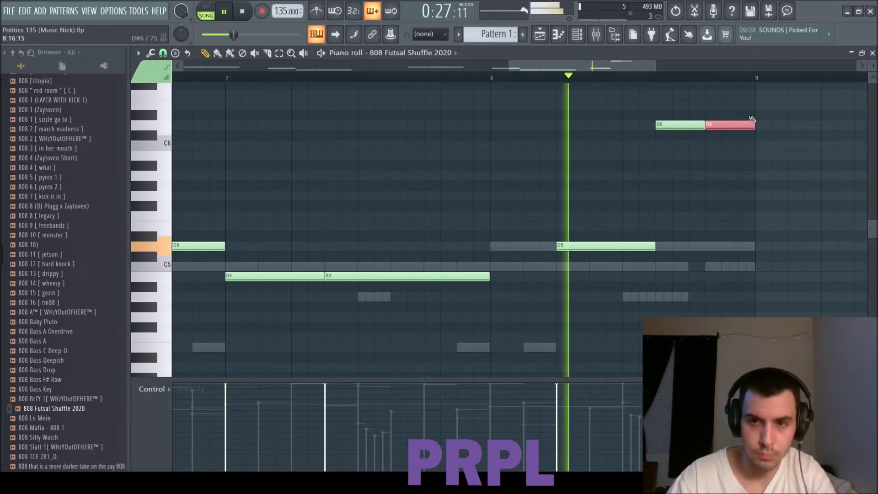
key("ctrl+Down")
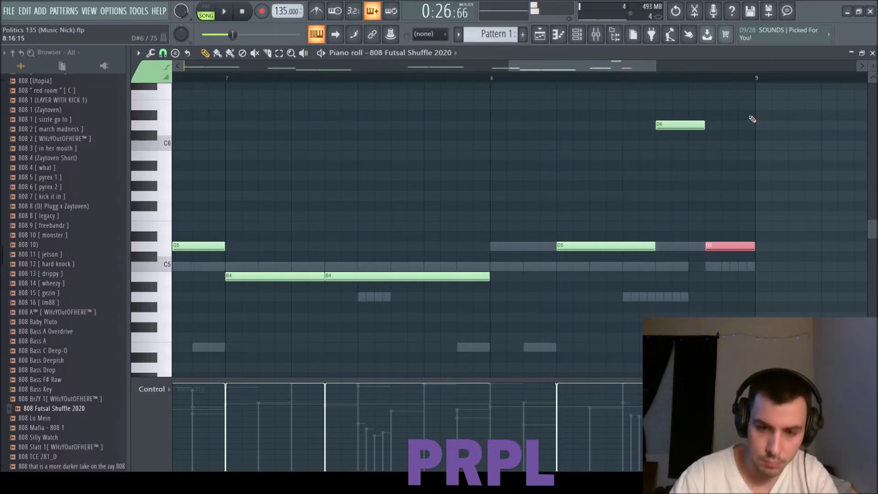
key("ctrl+Up")
key("space")
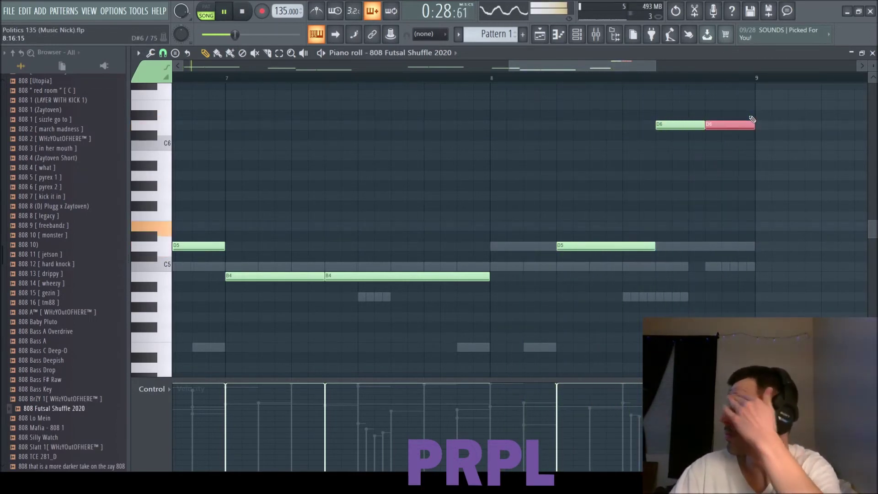
- Save the project and browse the kick samples in The Lunchbox drum kit's Kicks folder
left_click(872, 53)
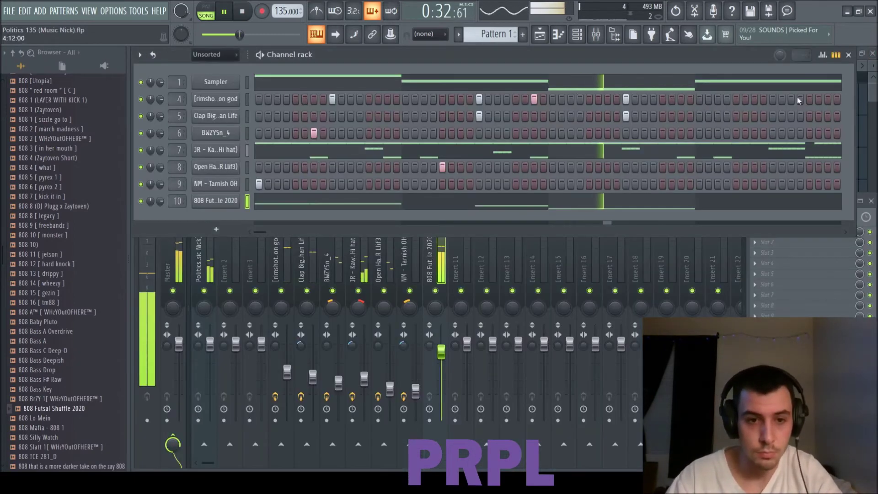
scroll(26, 396, "up", 15)
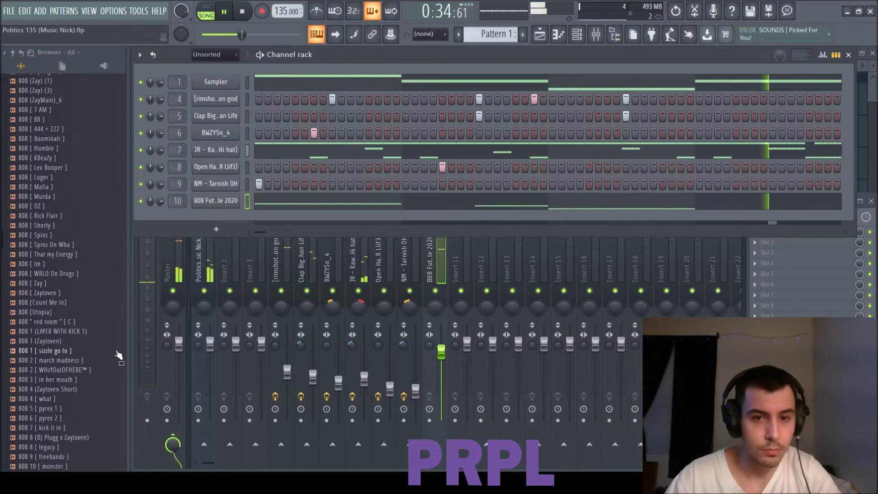
scroll(64, 342, "up", 20)
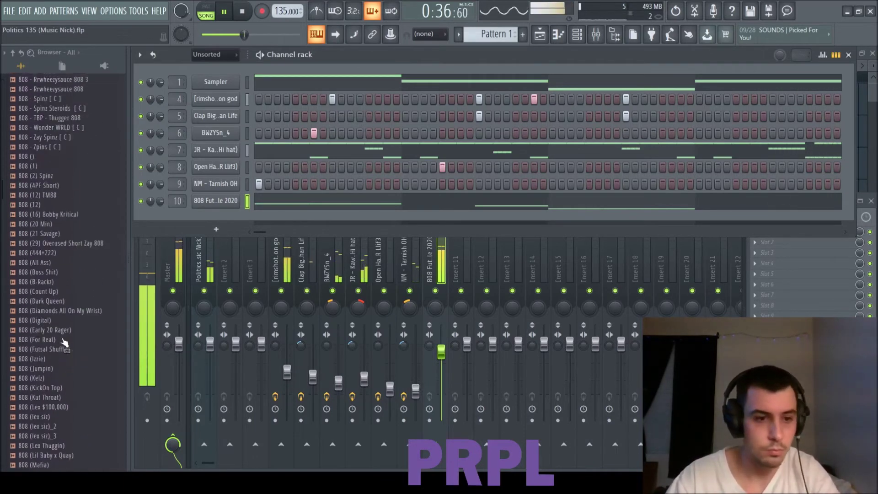
key("ctrl+s")
scroll(64, 342, "up", 16)
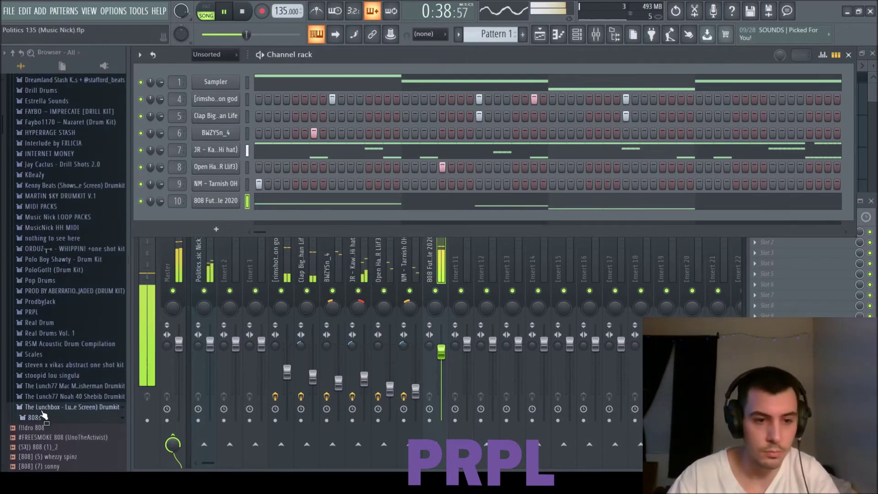
left_click(43, 416)
scroll(47, 417, "down", 5)
left_click(49, 318)
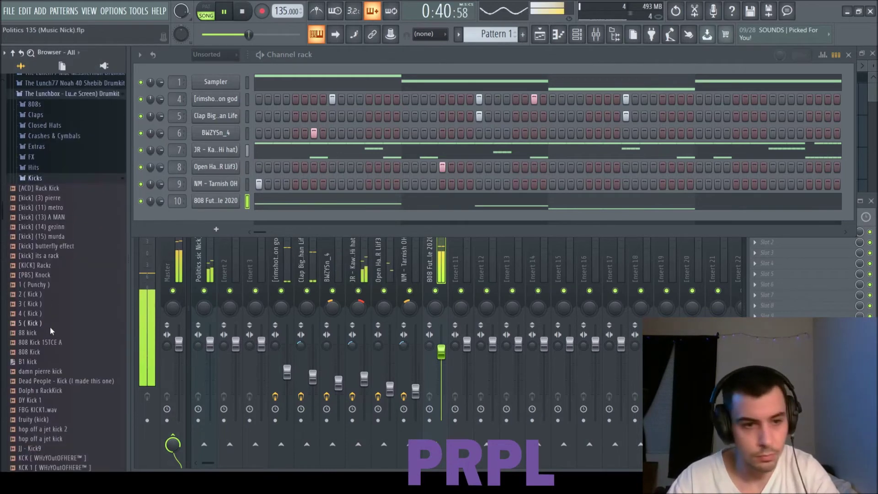
scroll(55, 320, "down", 10)
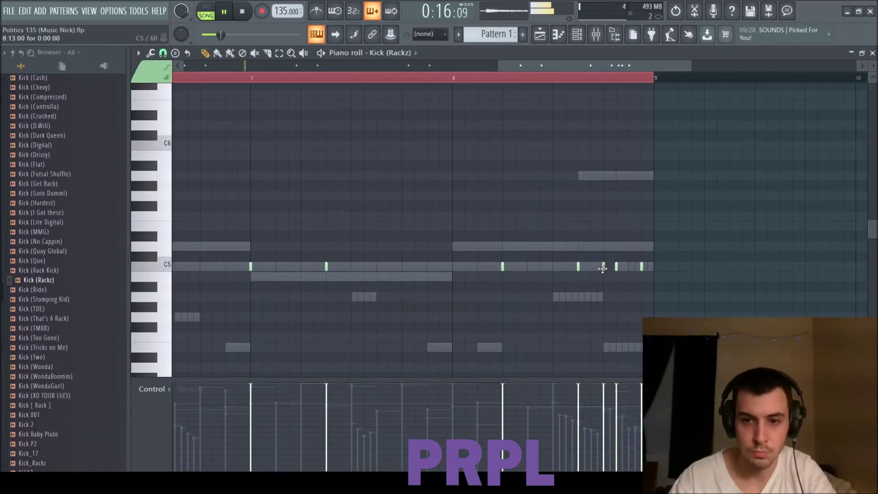
- Play back bar 8 of the Kick (Rackz) pattern and delete its kick note at step 13
left_click(470, 79)
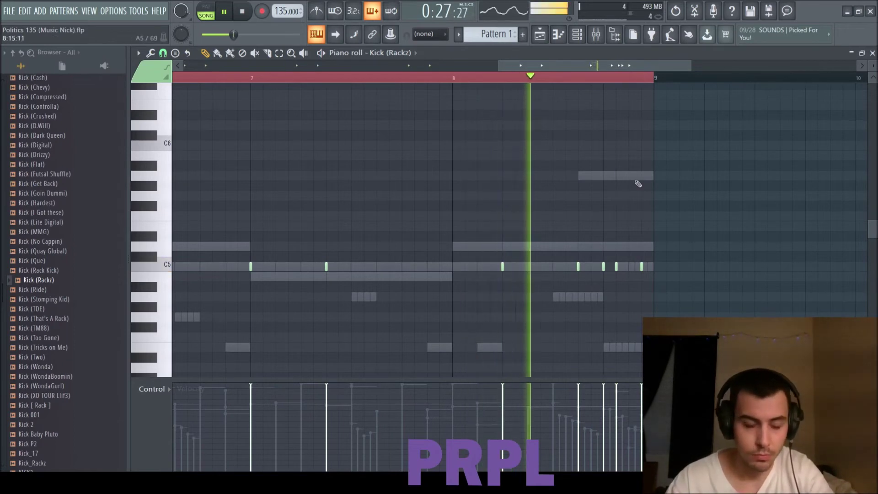
key("space")
right_click(602, 267)
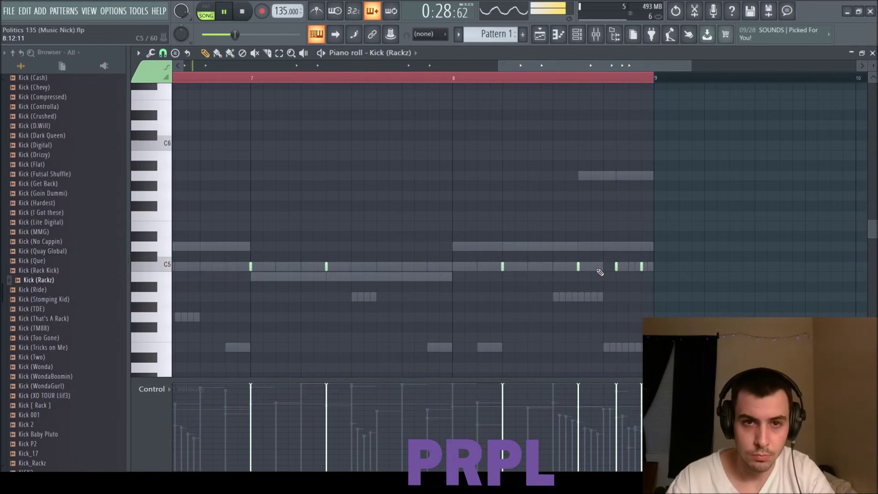
key("space")
scroll(654, 256, "down", 3)
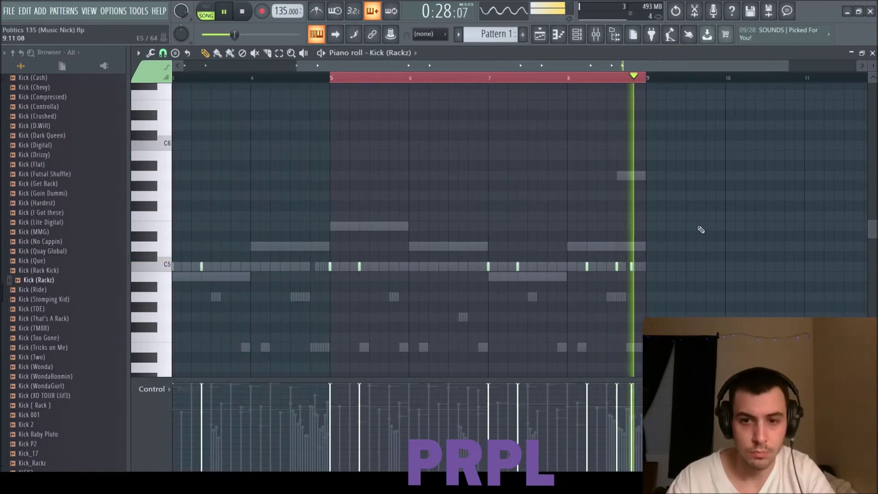
left_click(871, 53)
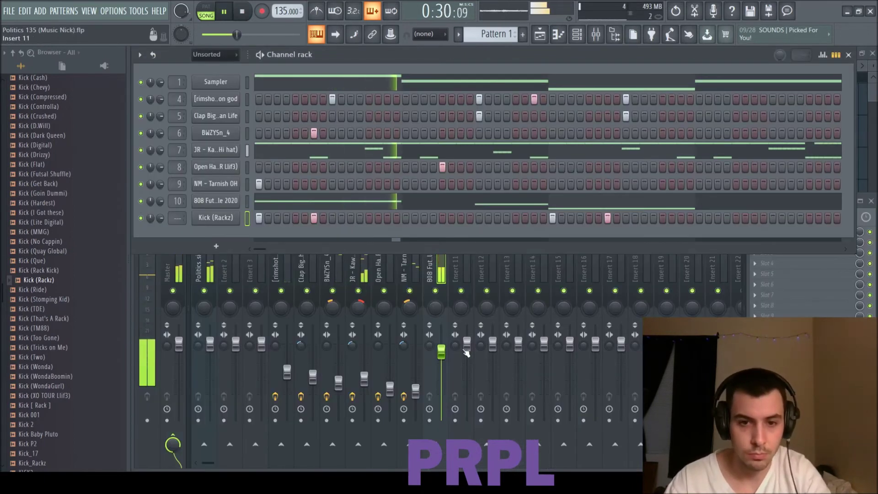
- Route Kick (Rackz) to Insert 11 and balance its fader against the 808 Futsal Shuffle 2020 track
left_click_drag(467, 354, 467, 350)
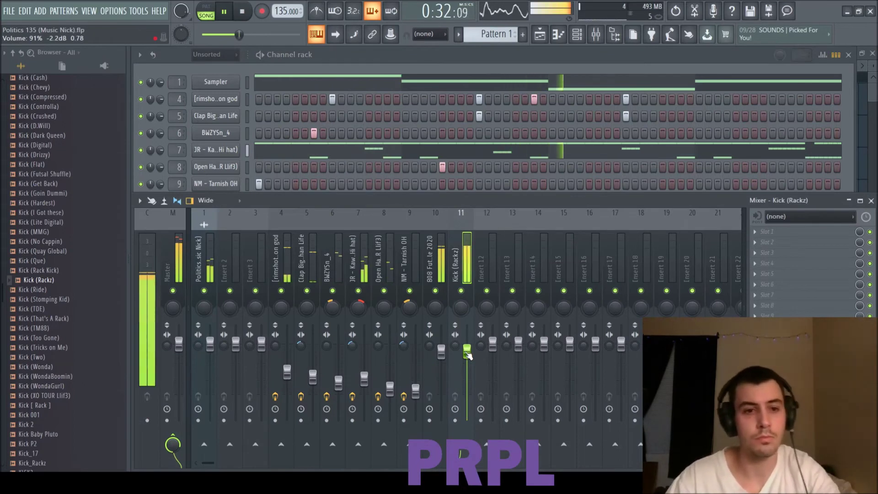
left_click(441, 352)
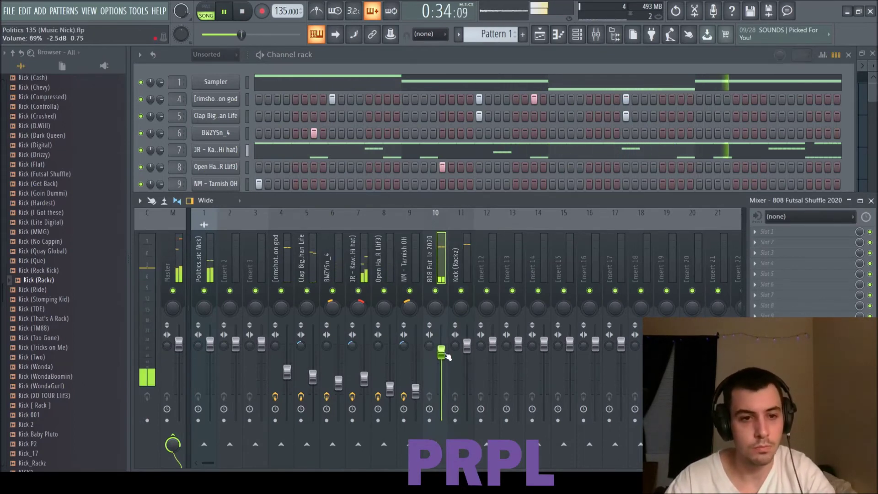
- Collapse the Kicks folder and The Lunchbox drum kit in the sample browser
scroll(57, 222, "up", 15)
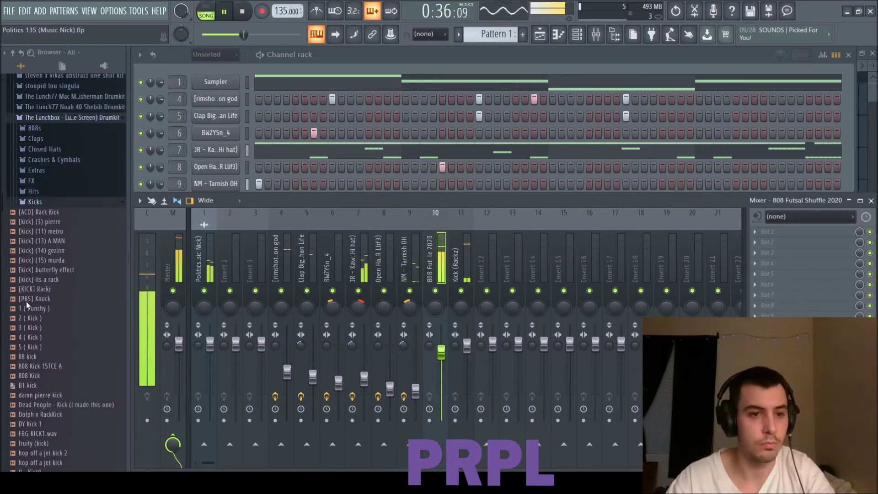
left_click(37, 202)
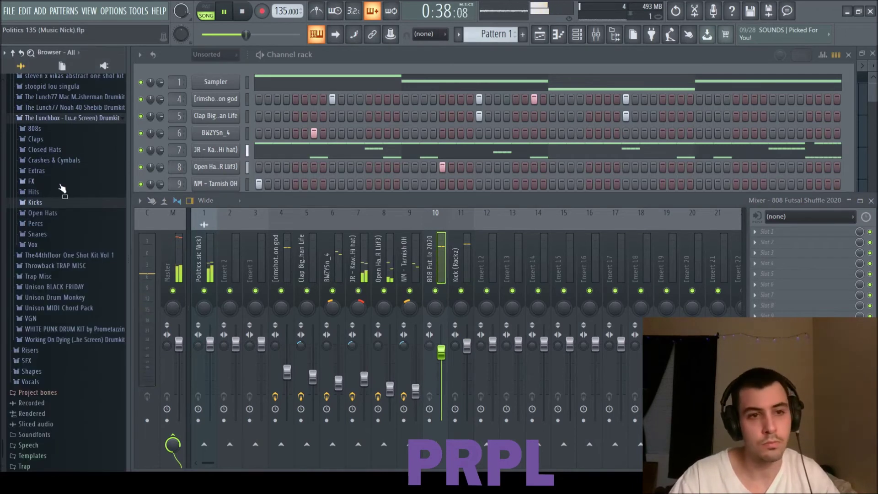
left_click(64, 118)
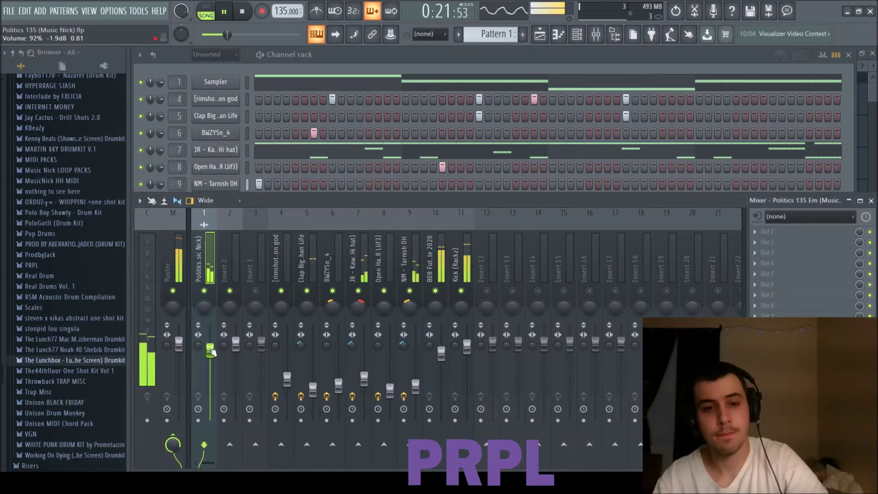
- Load TR5 Classic Clipper into the Master's first effect slot and slightly lower the rimshot track's fader
left_click(170, 269)
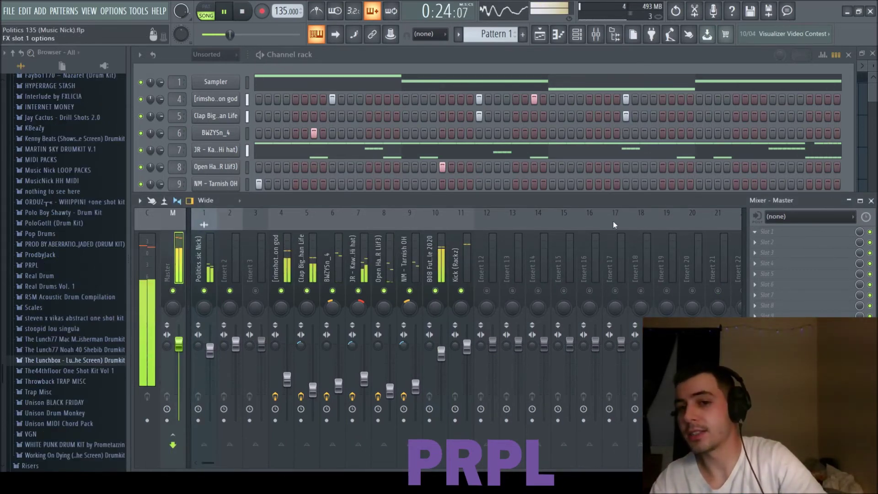
left_click(599, 336)
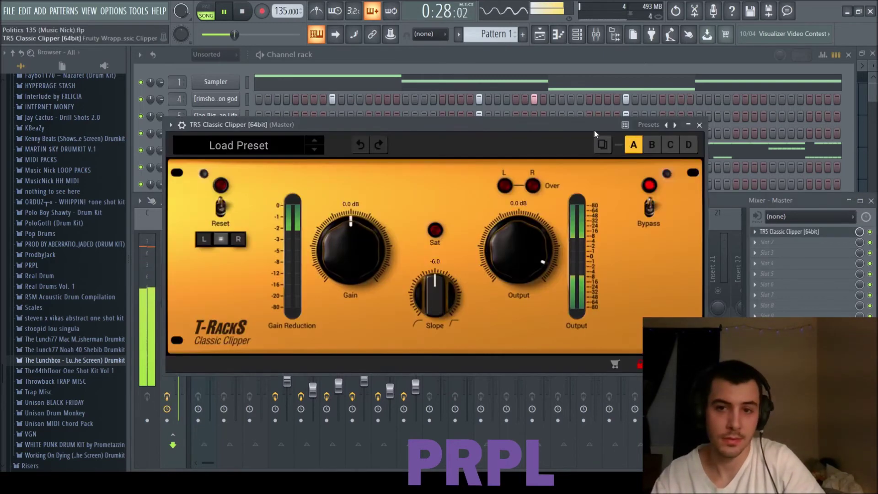
left_click(699, 125)
left_click(286, 379)
left_click_drag(287, 379, 312, 391)
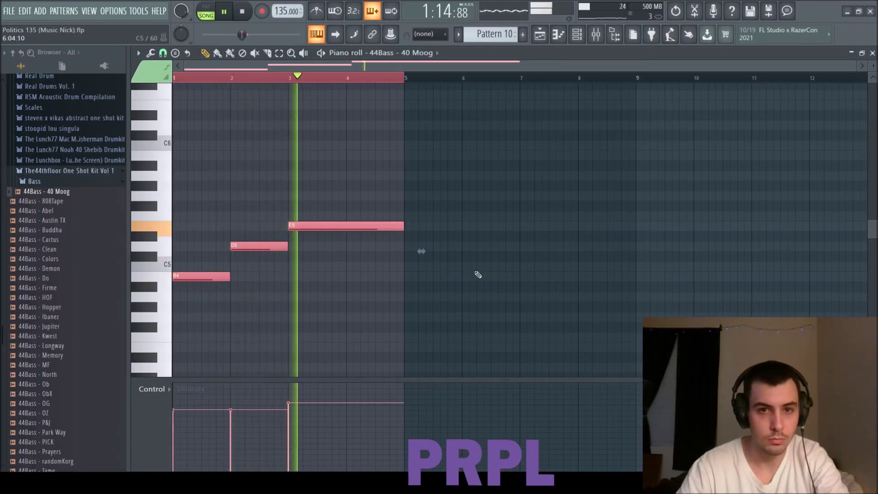
- Duplicate the four-bar 44Bass - 40 Moog notes B4, D5 and E5 into bars 5 to 8 and deselect them
key("ctrl+b")
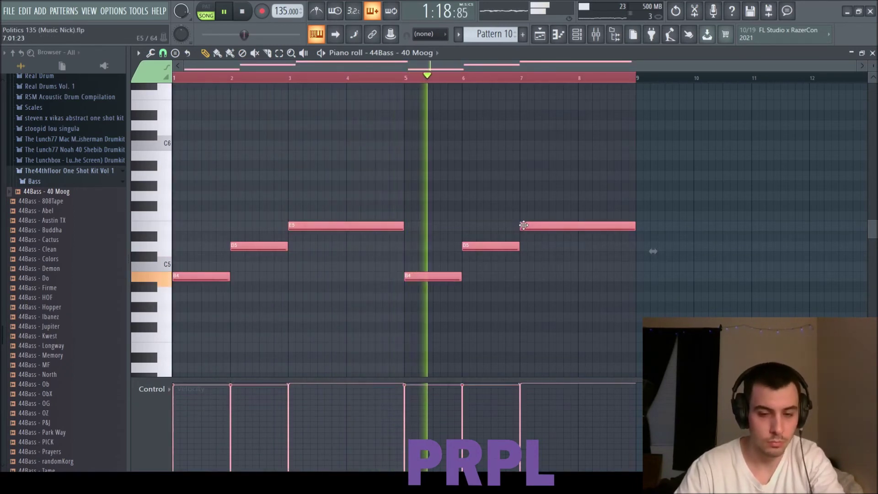
key("ctrl+d")
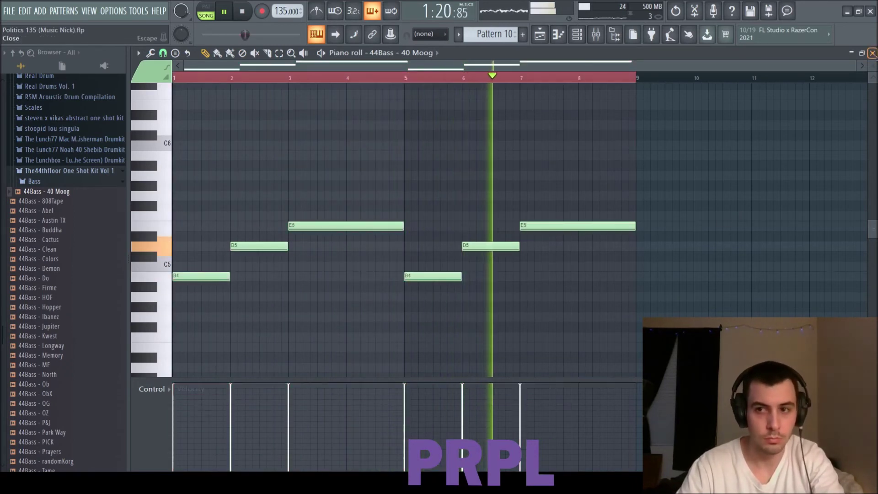
key("F7")
key("F9")
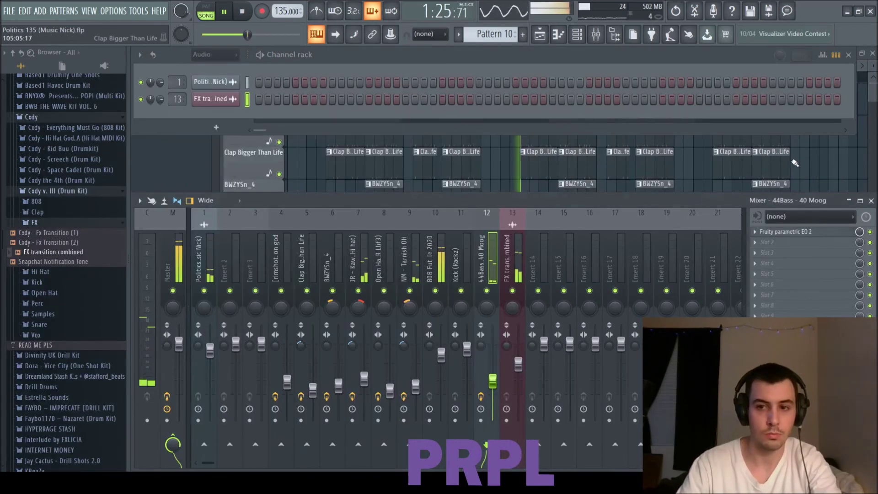
- Show the Playlist and play the full arrangement from the start
key("F5")
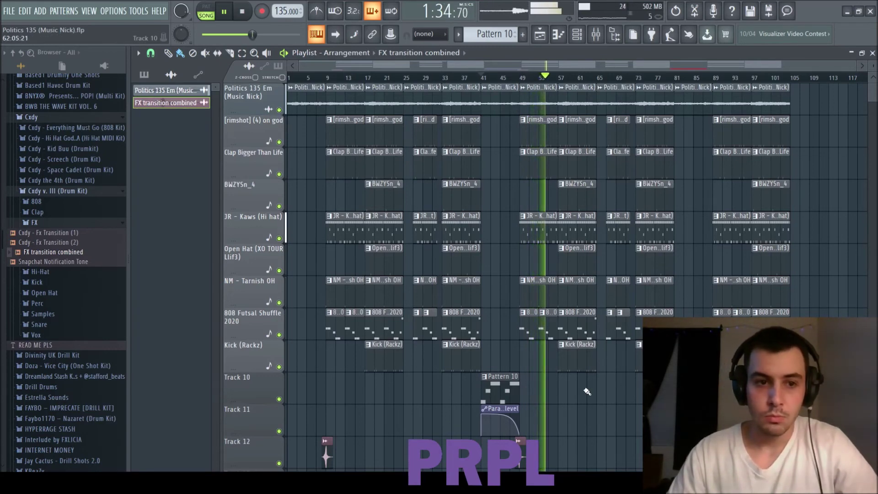
double_click(532, 334)
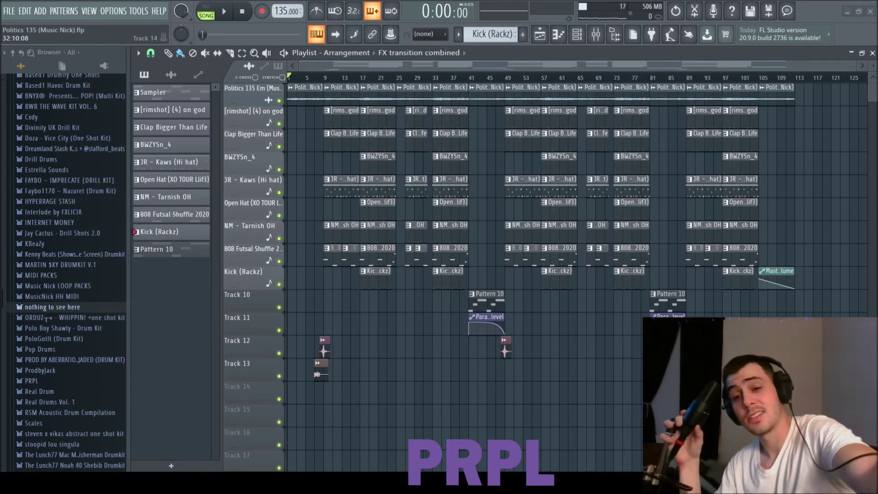
left_click(228, 12)
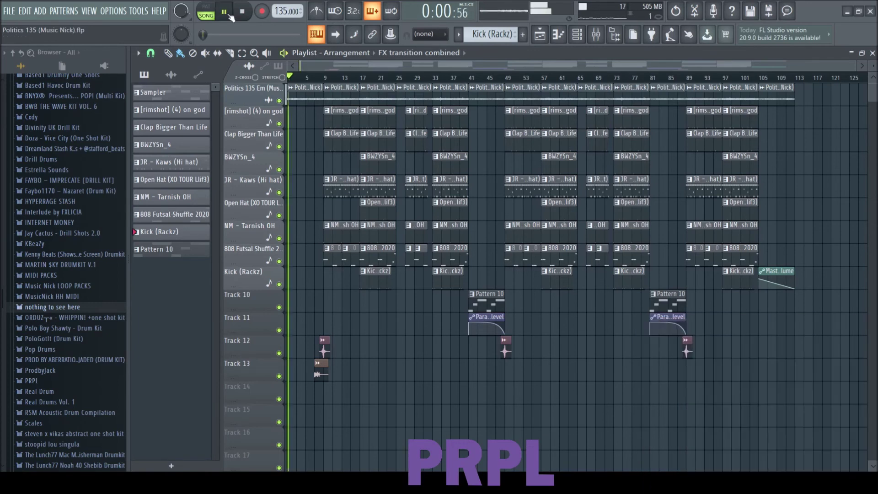